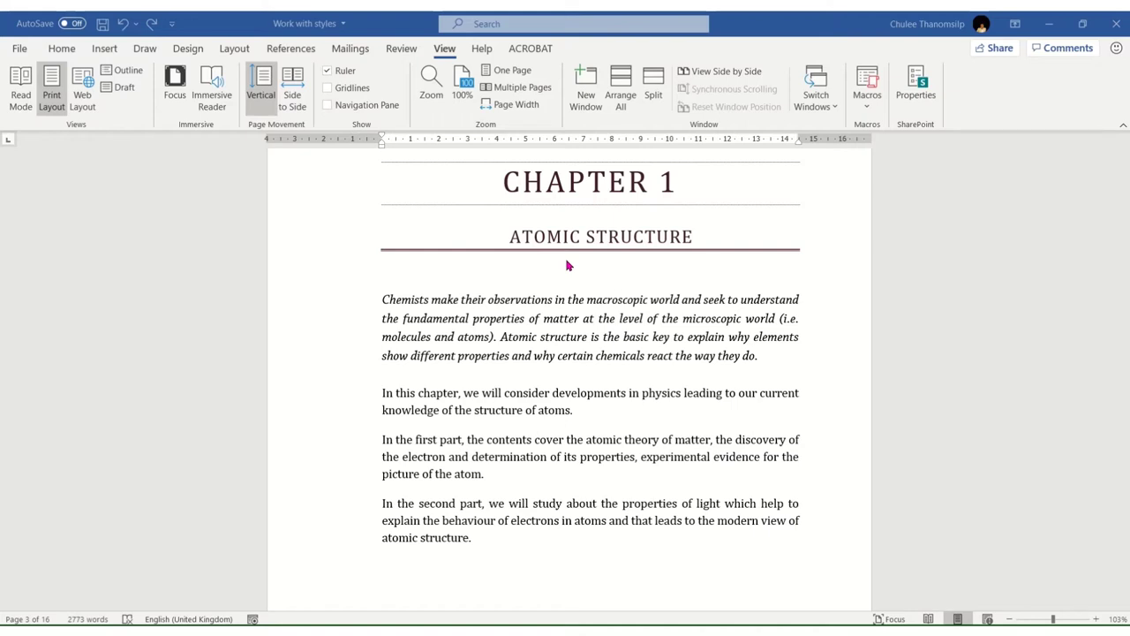
Step: Switch the ribbon to the Home tab to show the text formatting and style commands
click(61, 48)
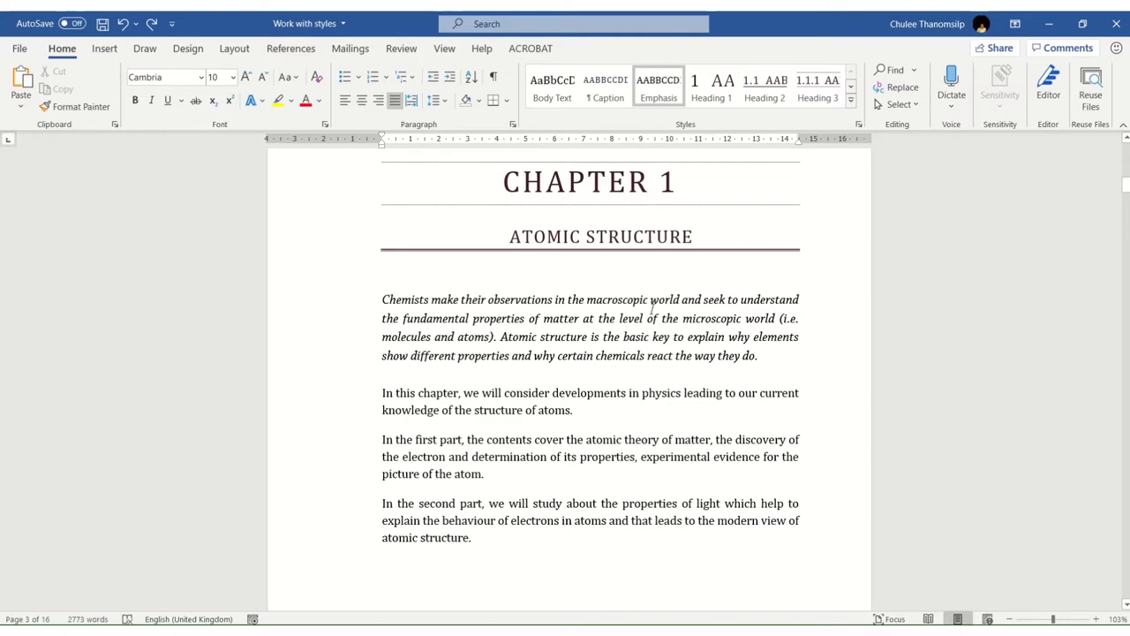
scroll(653, 308, down, 2)
scroll(653, 309, down, 4)
scroll(655, 315, down, 3)
scroll(655, 315, down, 2)
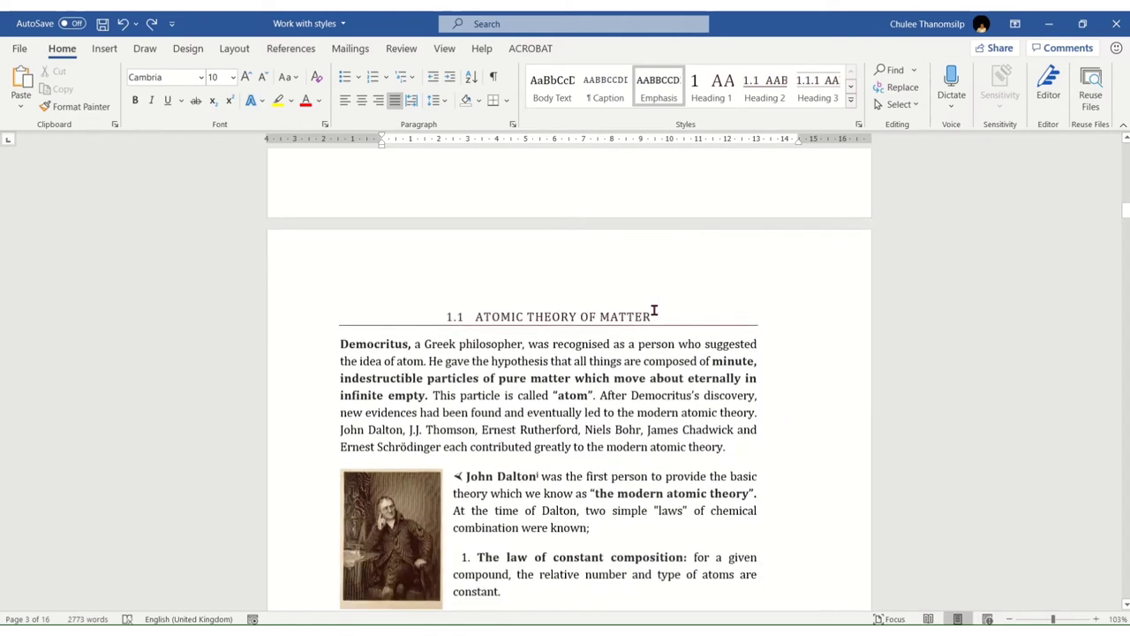
scroll(654, 310, down, 1)
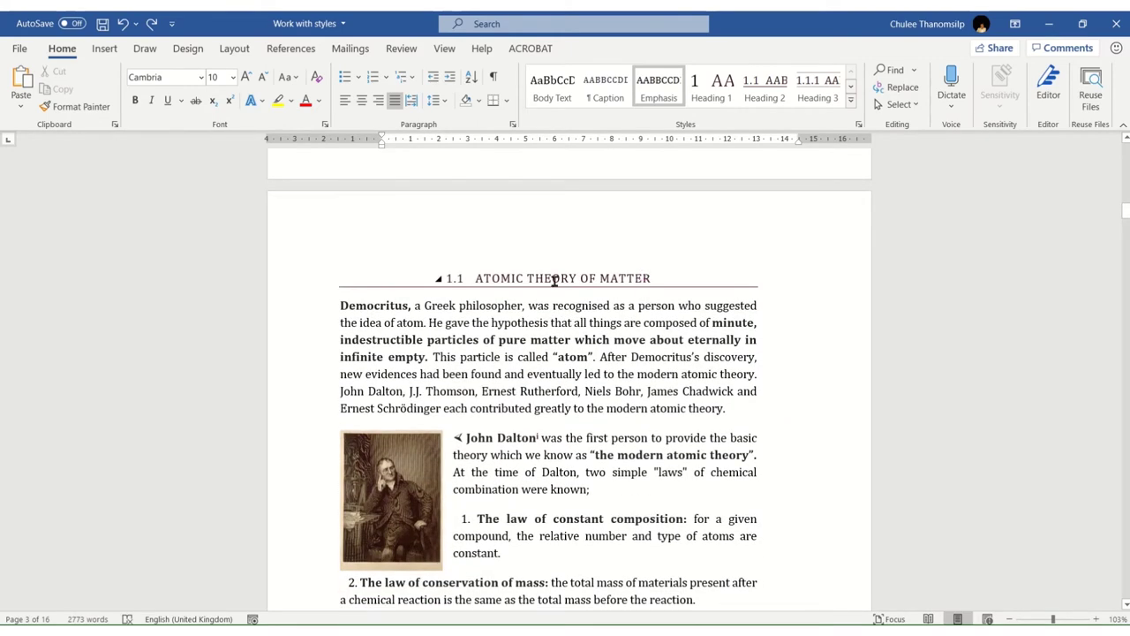
scroll(606, 281, down, 3)
scroll(607, 286, down, 4)
scroll(607, 286, down, 5)
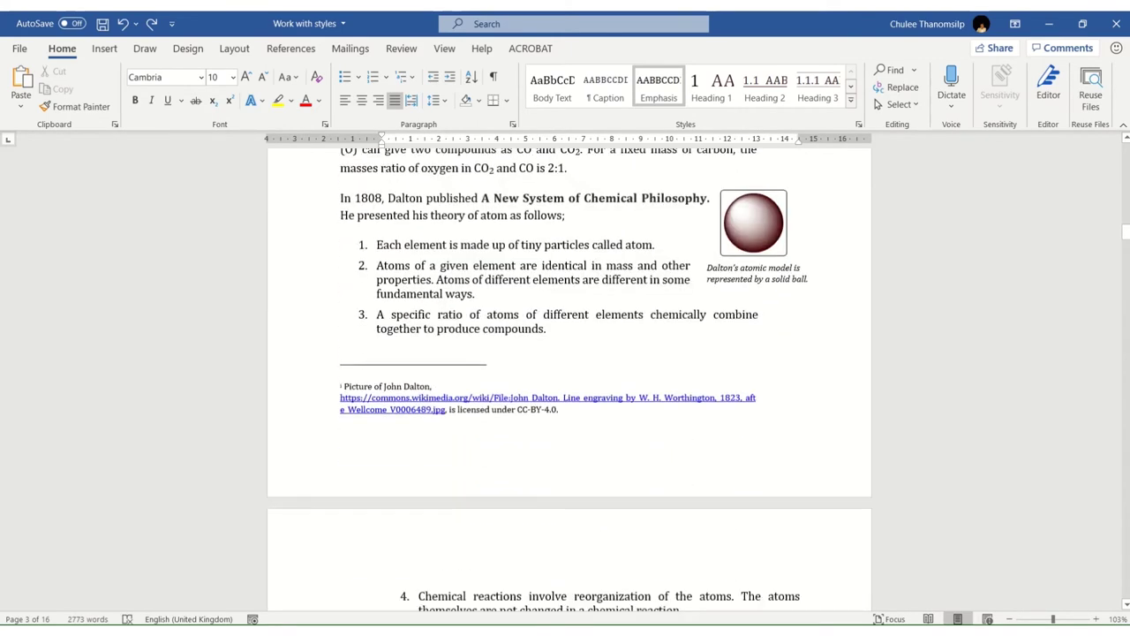
scroll(605, 286, down, 5)
scroll(603, 282, down, 4)
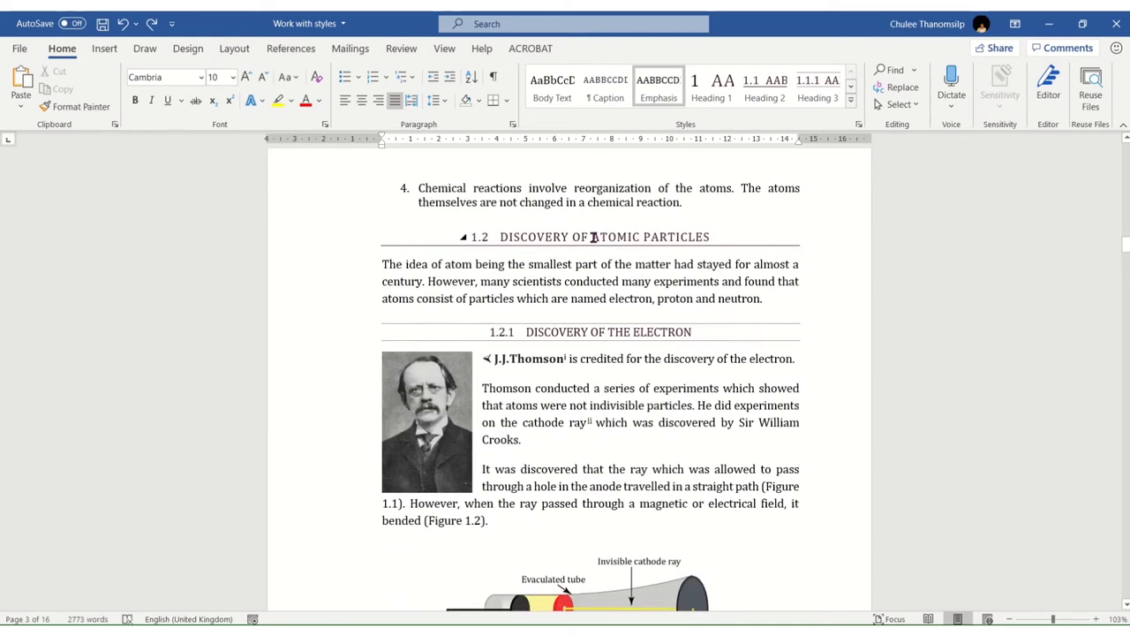
scroll(577, 332, down, 1)
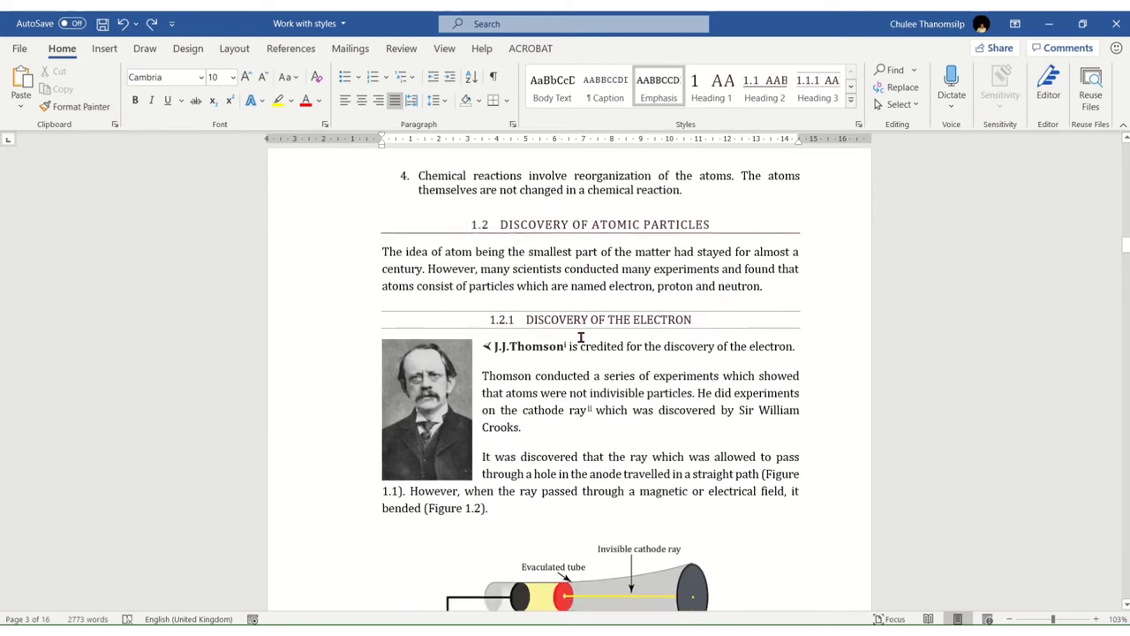
scroll(577, 335, down, 6)
scroll(577, 341, down, 3)
scroll(577, 349, down, 3)
scroll(577, 353, down, 5)
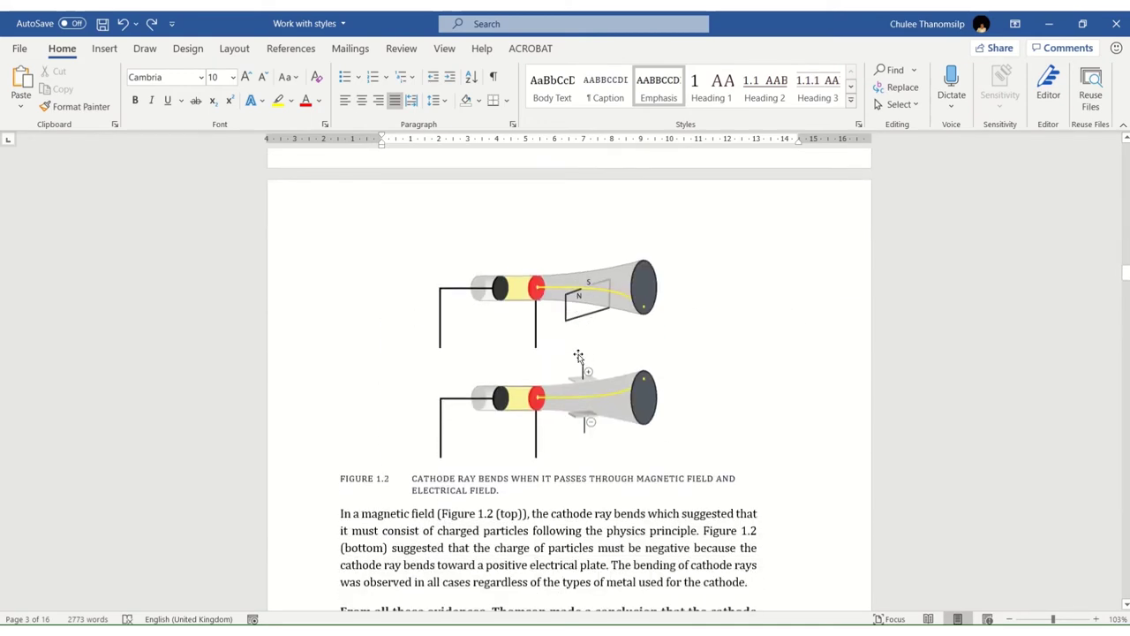
scroll(578, 353, down, 3)
scroll(577, 353, down, 3)
scroll(577, 354, down, 1)
scroll(577, 355, down, 2)
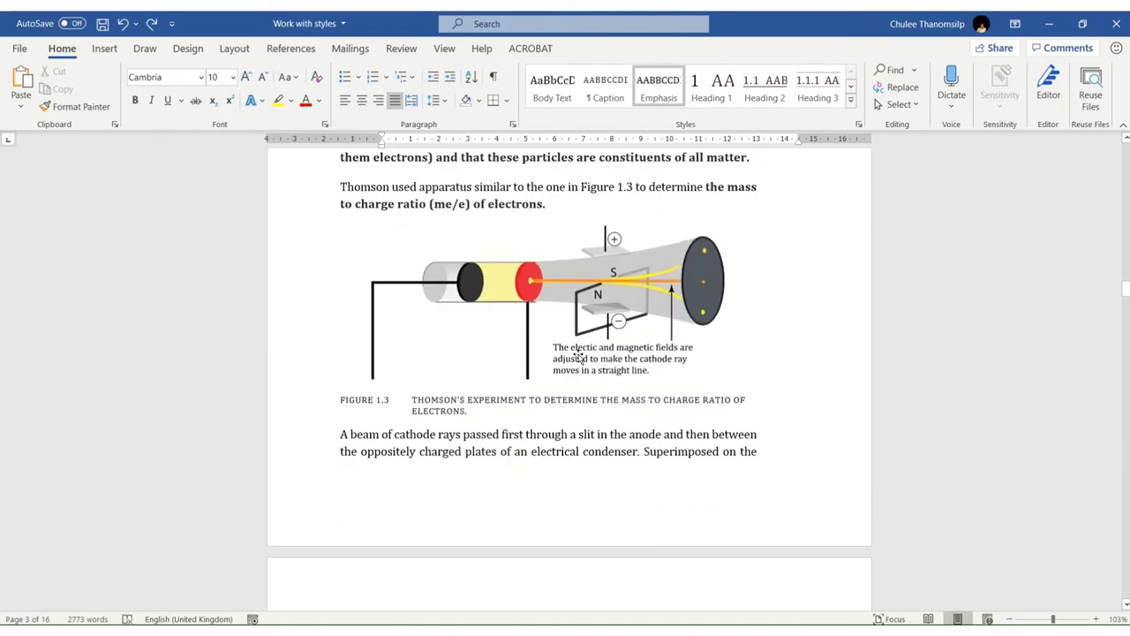
scroll(577, 358, down, 2)
scroll(576, 360, down, 4)
scroll(576, 366, down, 3)
scroll(576, 374, down, 2)
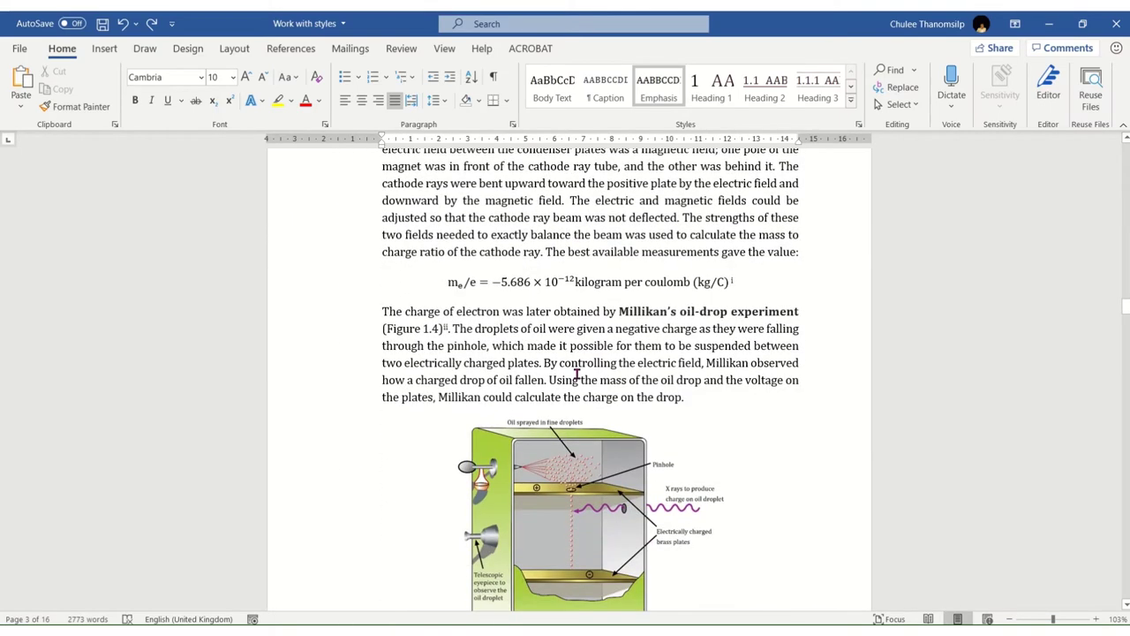
scroll(577, 374, up, 1)
scroll(578, 374, up, 4)
scroll(578, 374, up, 6)
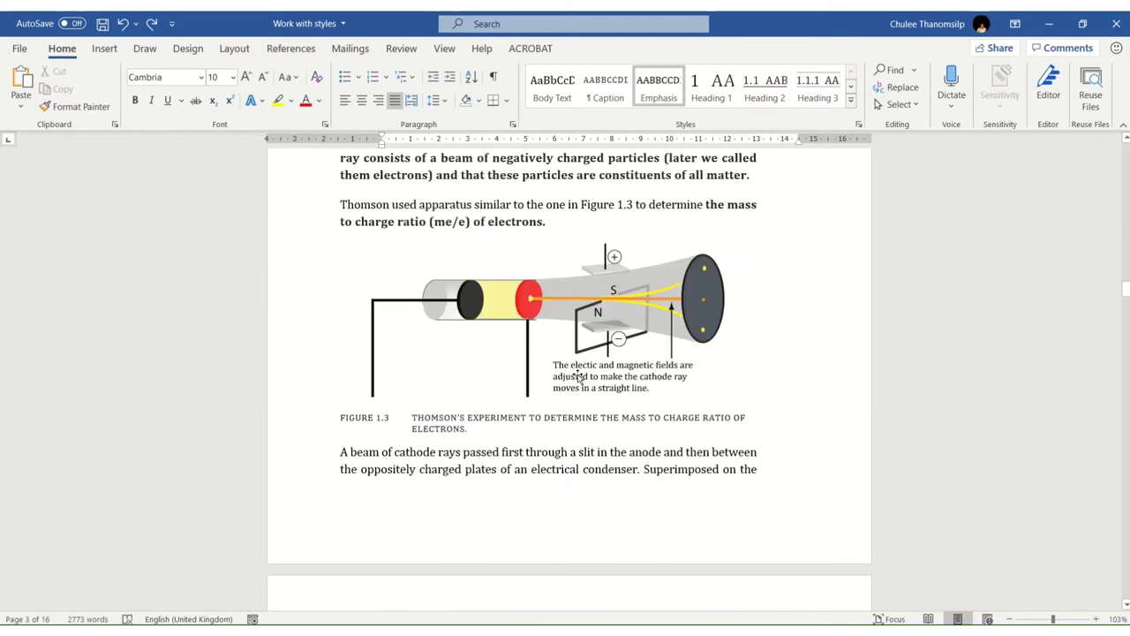
scroll(578, 374, up, 5)
scroll(576, 373, up, 1)
scroll(576, 373, up, 5)
scroll(577, 374, up, 8)
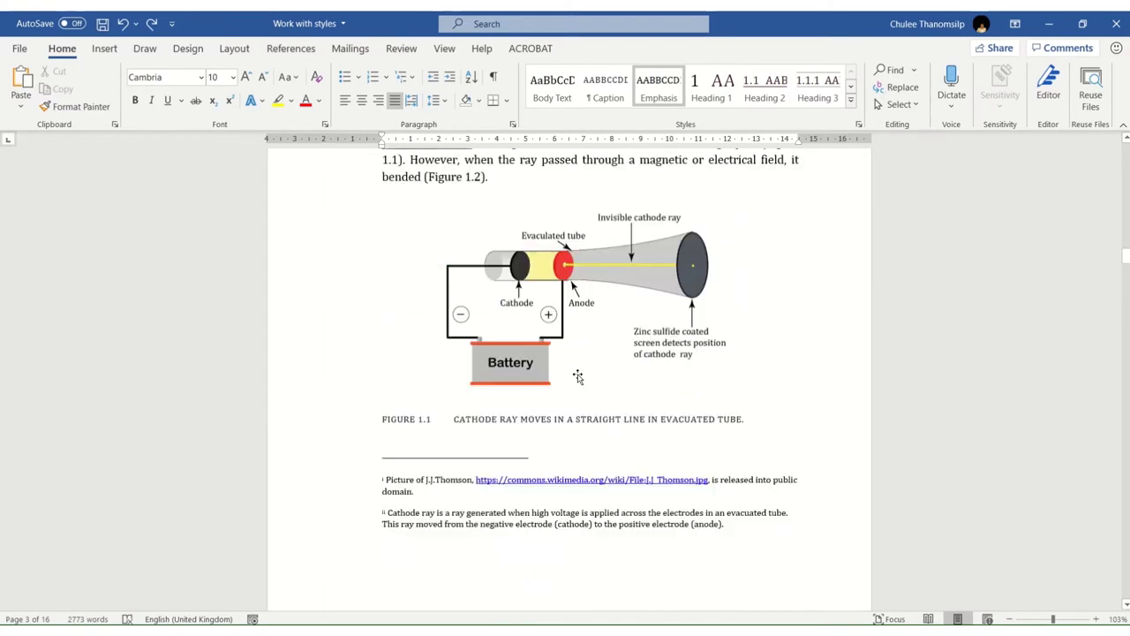
scroll(576, 373, up, 4)
scroll(576, 374, up, 2)
scroll(576, 373, up, 3)
scroll(577, 374, up, 1)
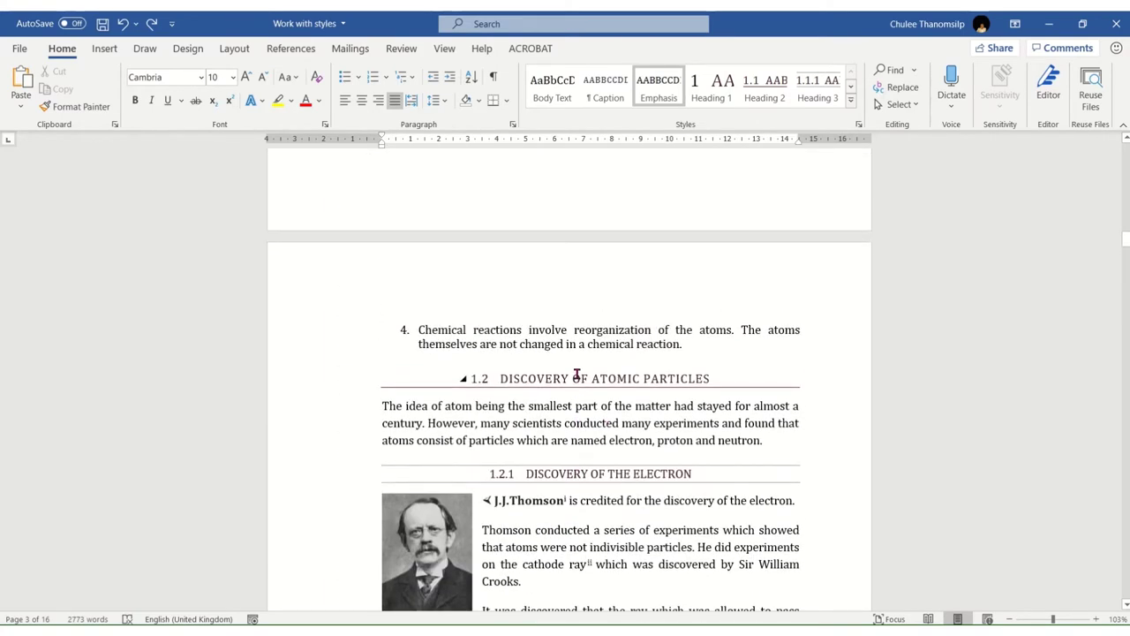
scroll(576, 373, up, 3)
scroll(577, 374, up, 3)
scroll(576, 373, up, 5)
scroll(576, 373, up, 1)
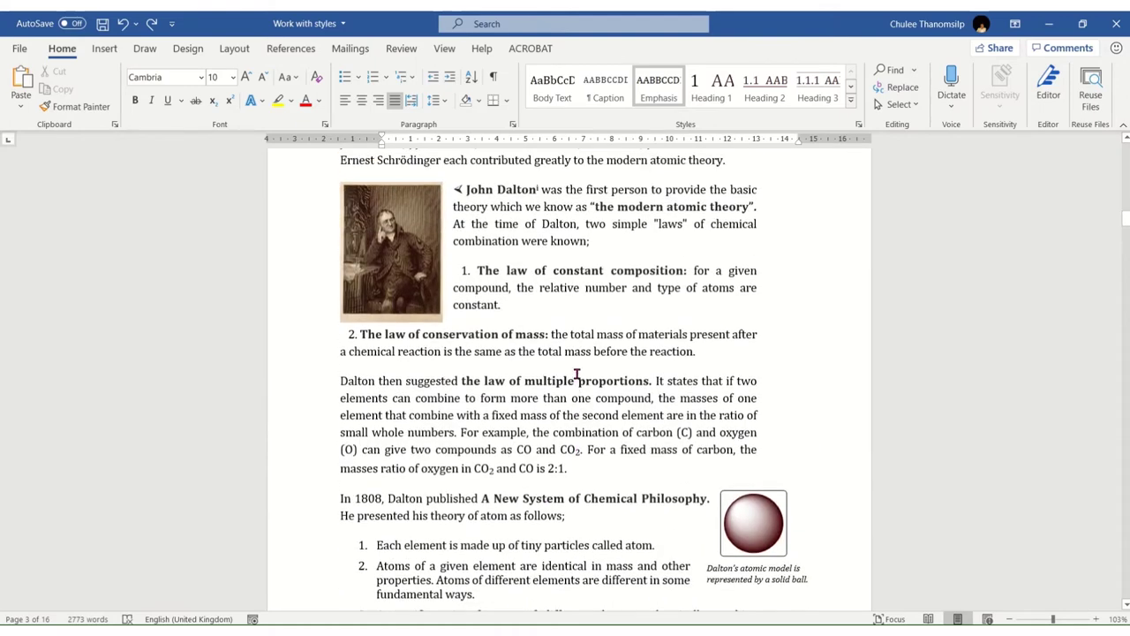
scroll(576, 374, up, 4)
scroll(576, 373, up, 3)
scroll(576, 373, up, 1)
scroll(577, 374, up, 1)
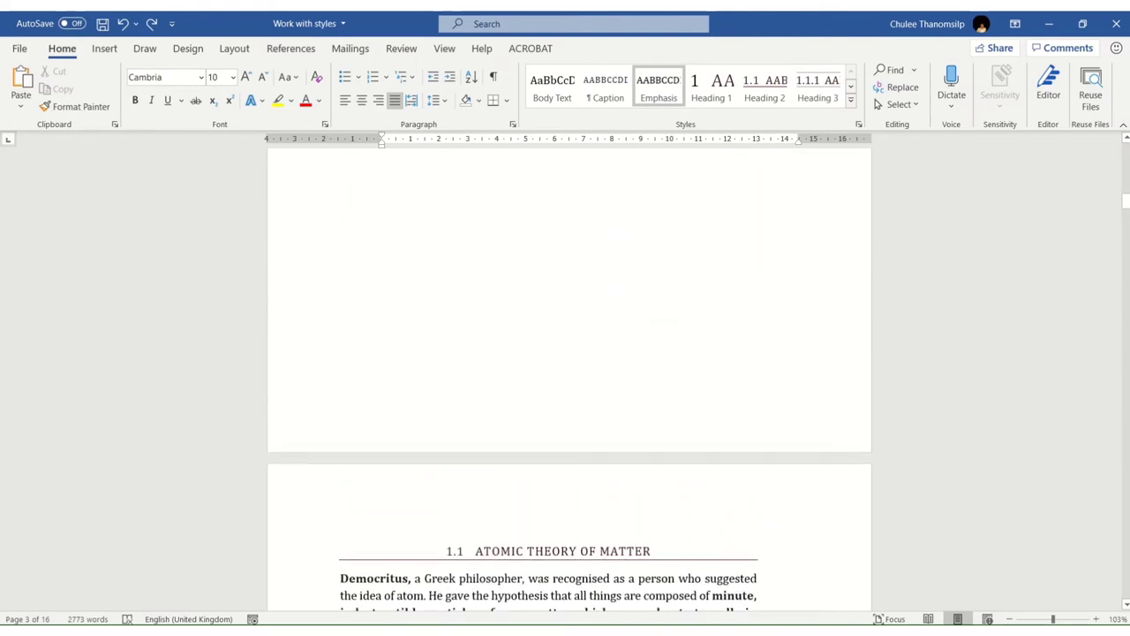
scroll(576, 374, up, 3)
scroll(577, 374, up, 4)
scroll(576, 373, up, 1)
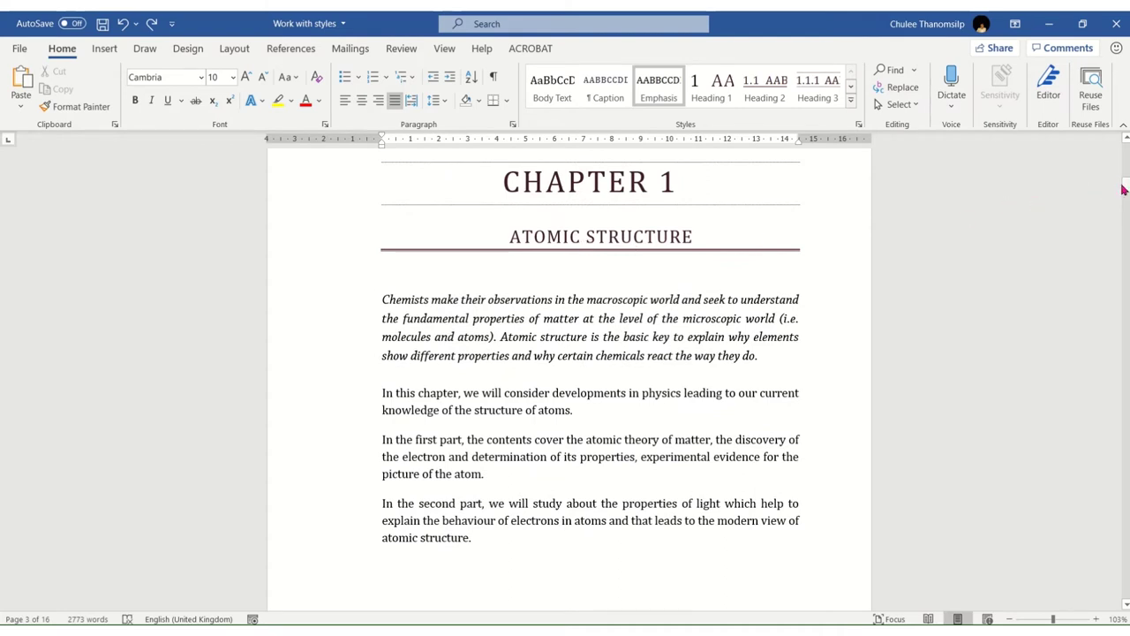
Step: Bring the Table of Contents into view, follow its Atomic Structure link, then return to the top
drag(1125, 188, 1125, 150)
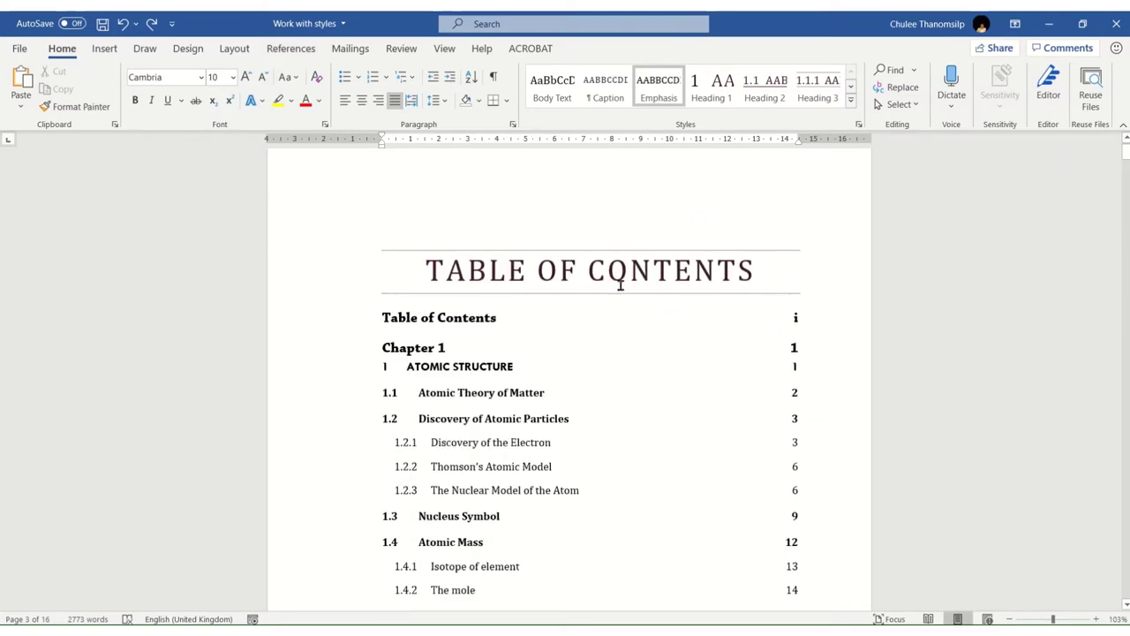
scroll(620, 284, down, 2)
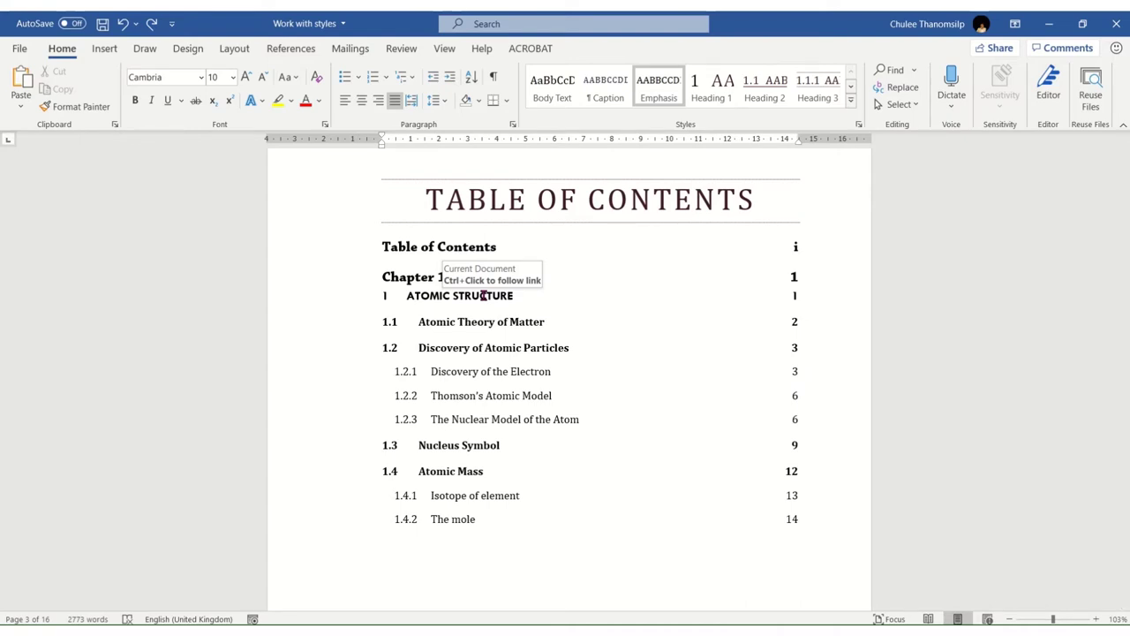
ctrl+click(485, 301)
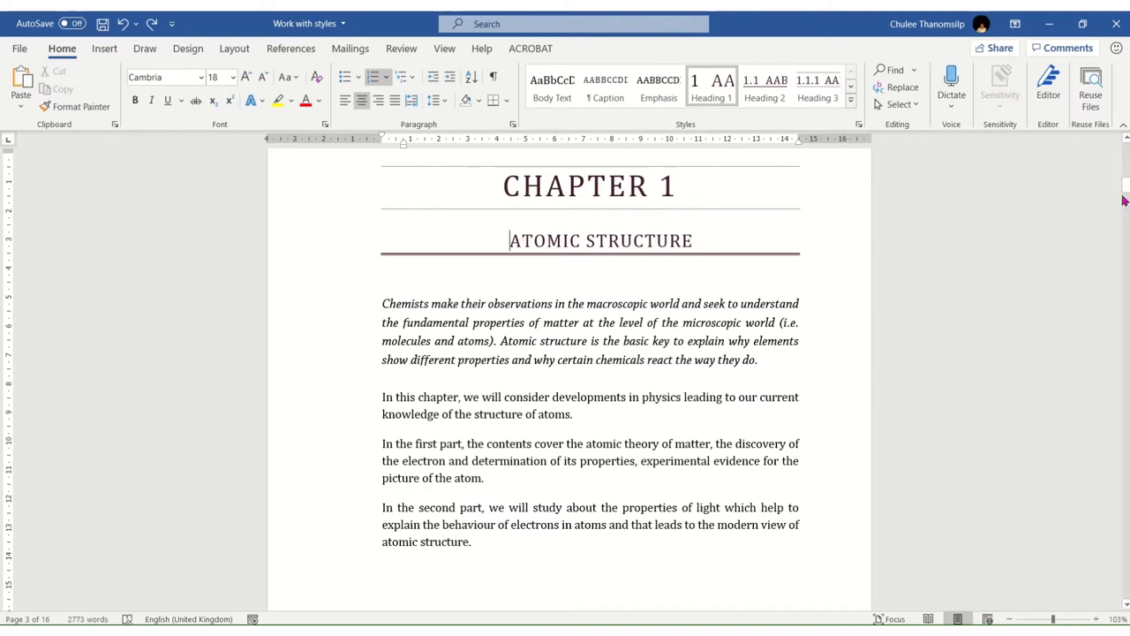
drag(1127, 191, 1126, 141)
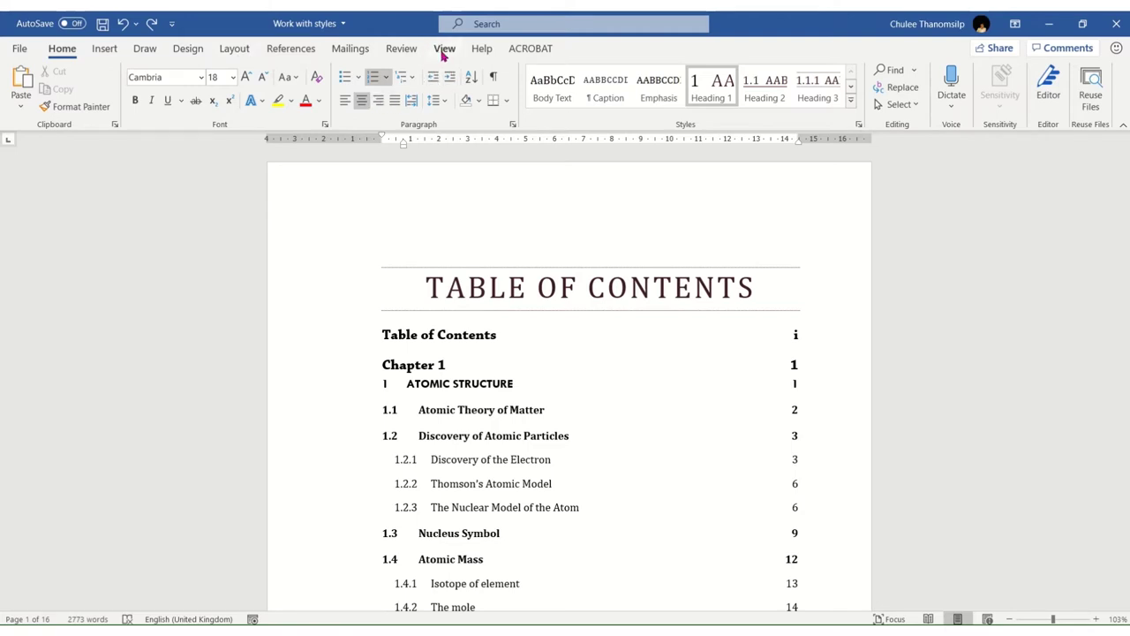
Step: Turn on the Navigation pane from the View tab to list the document's headings
click(444, 50)
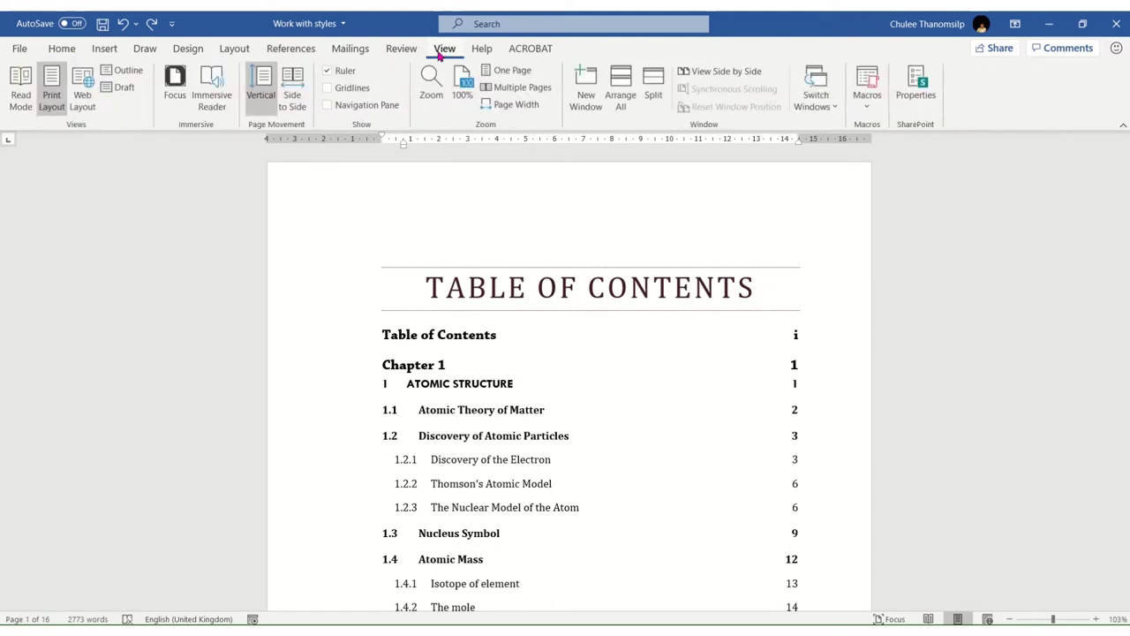
click(328, 106)
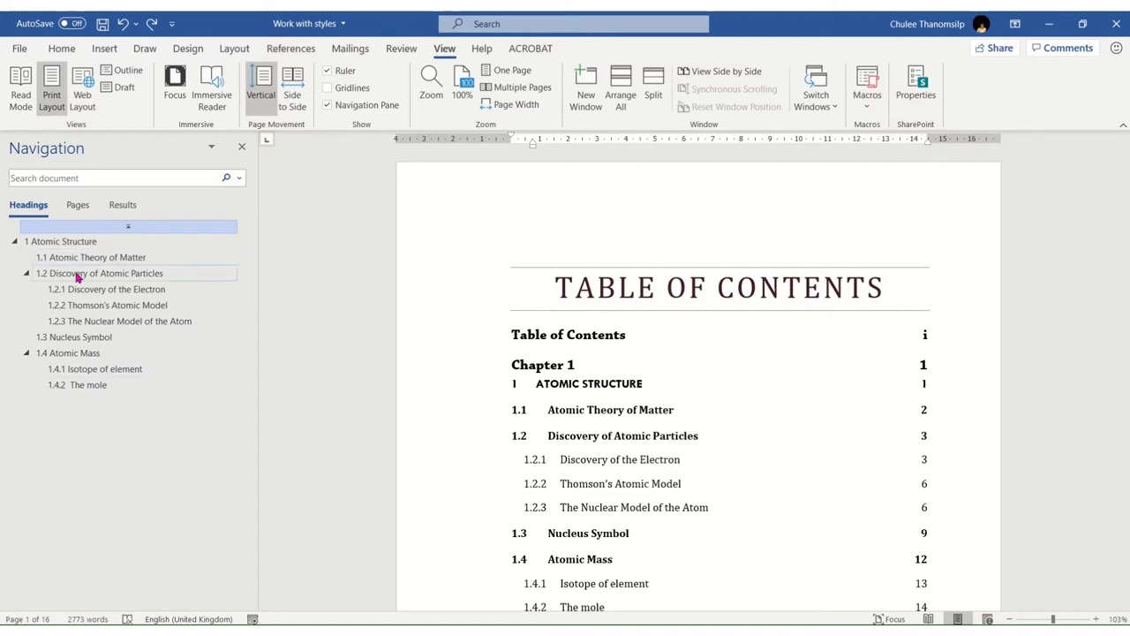
click(14, 243)
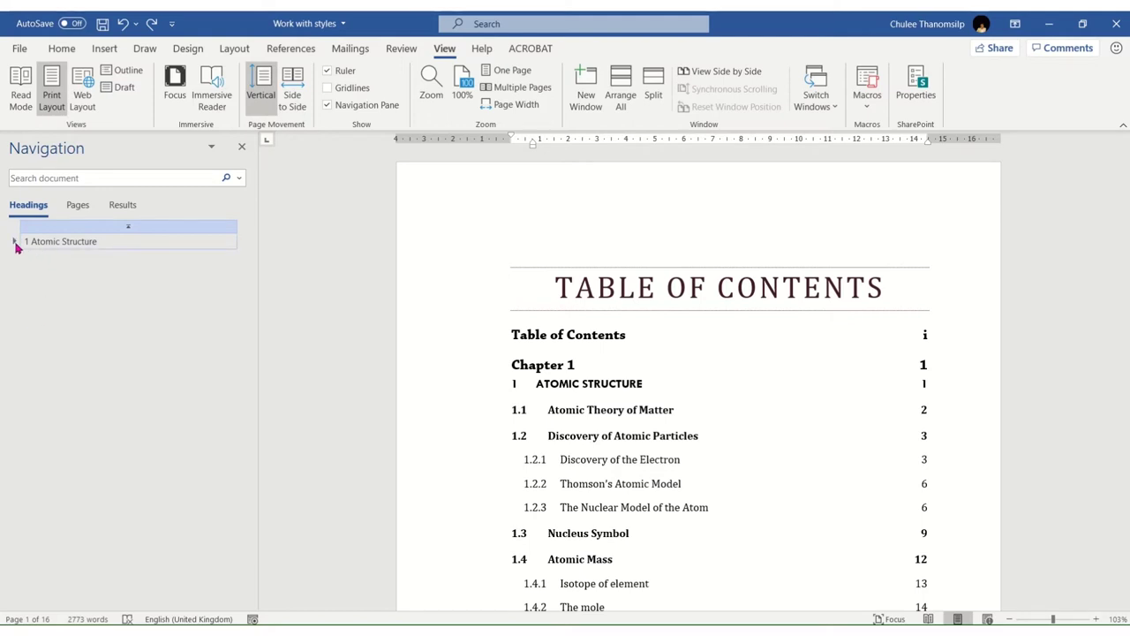
click(15, 242)
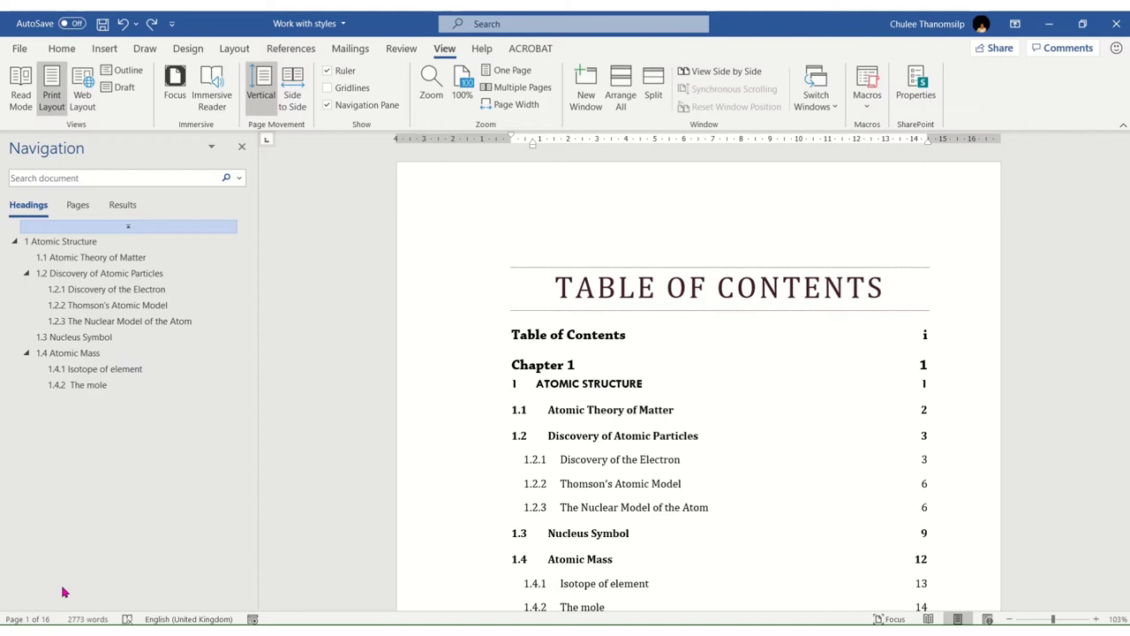
click(26, 274)
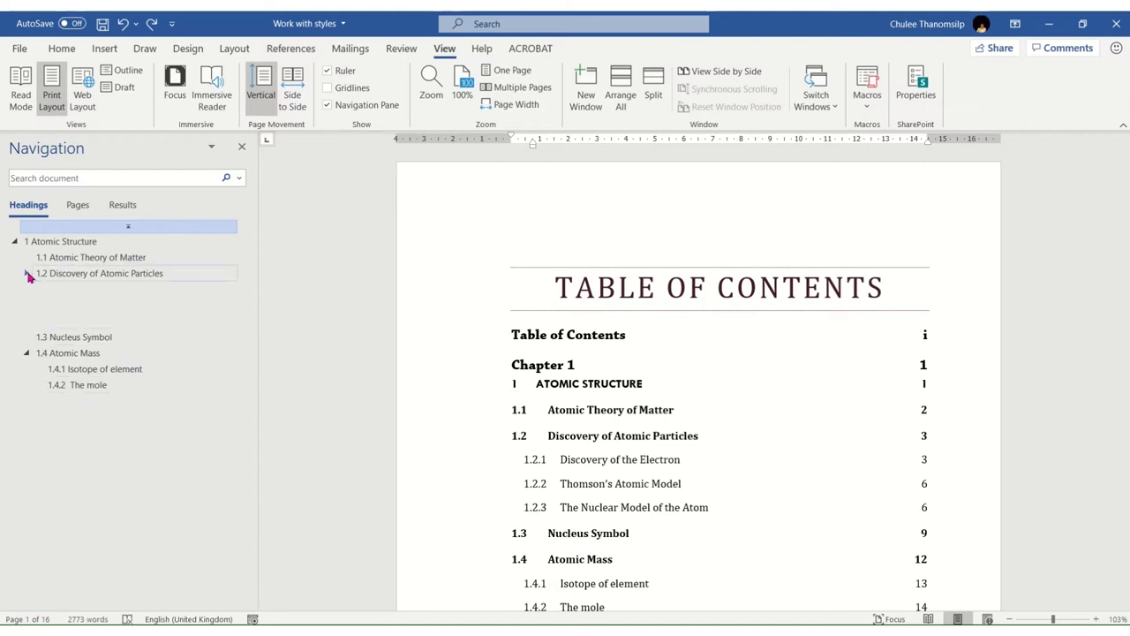
click(26, 304)
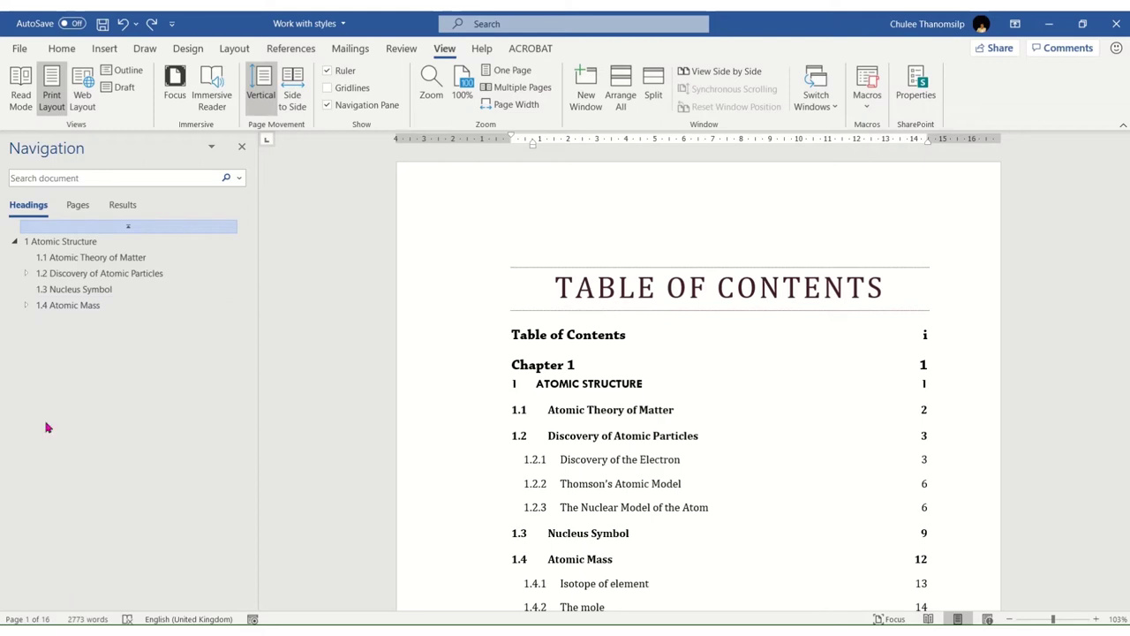
click(25, 275)
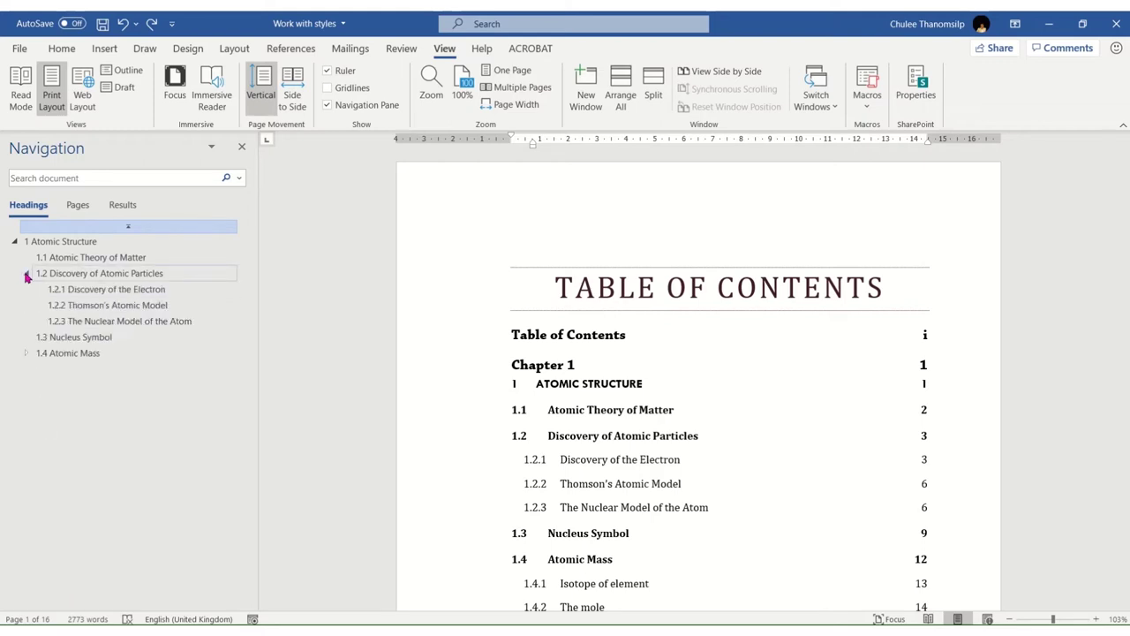
click(27, 353)
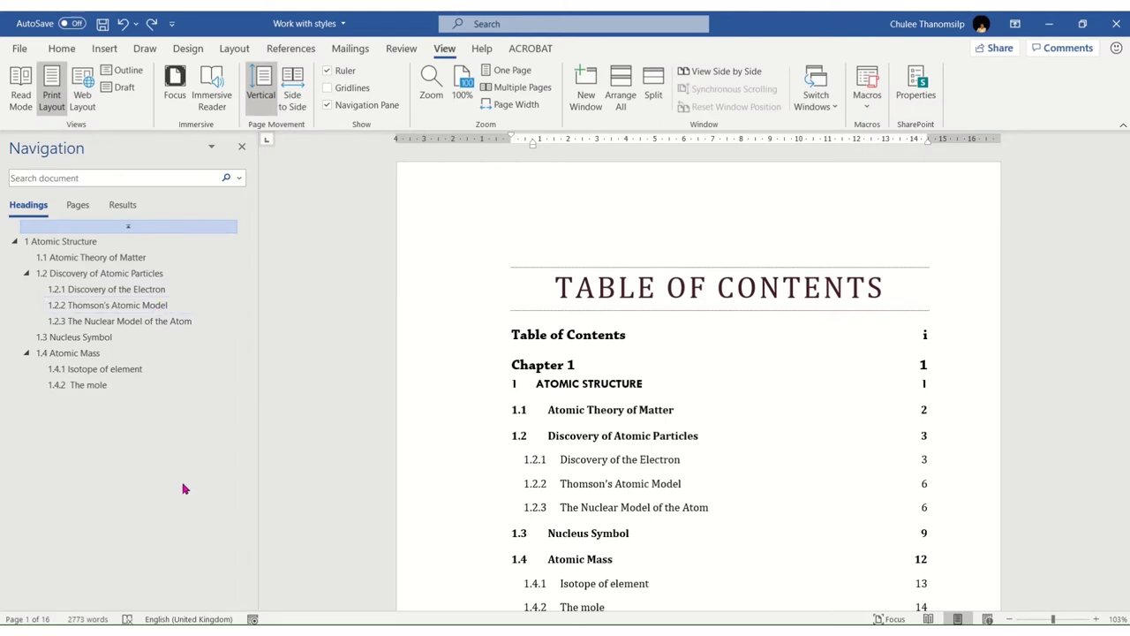
Step: Drag Thomson's Atomic Model above Discovery of the Electron in the Navigation pane and check the result
click(159, 306)
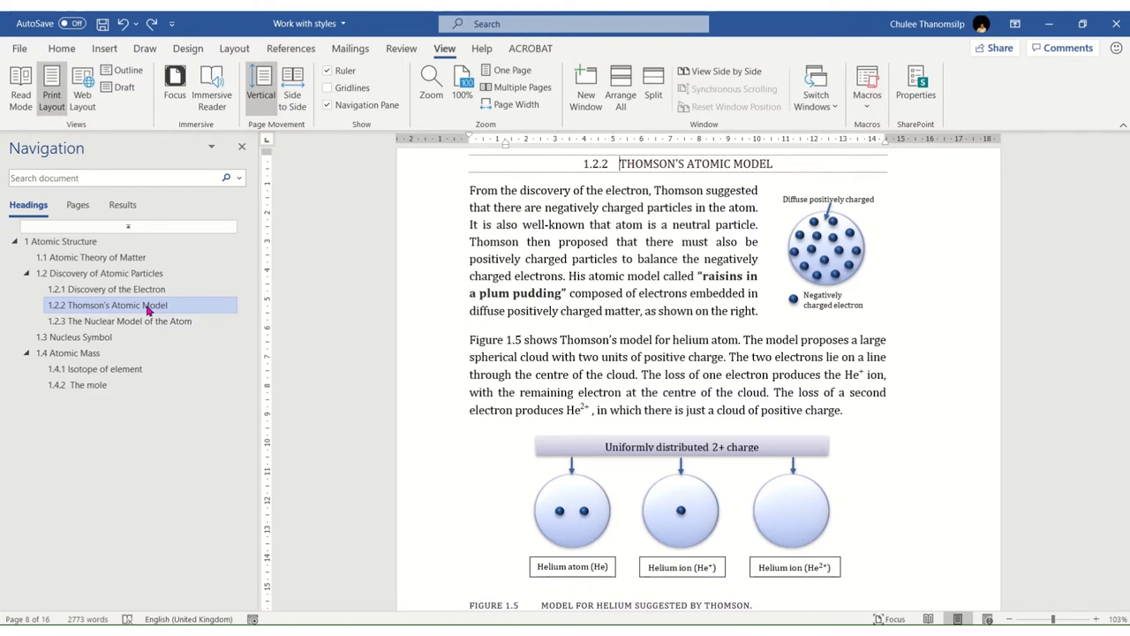
drag(148, 310, 151, 292)
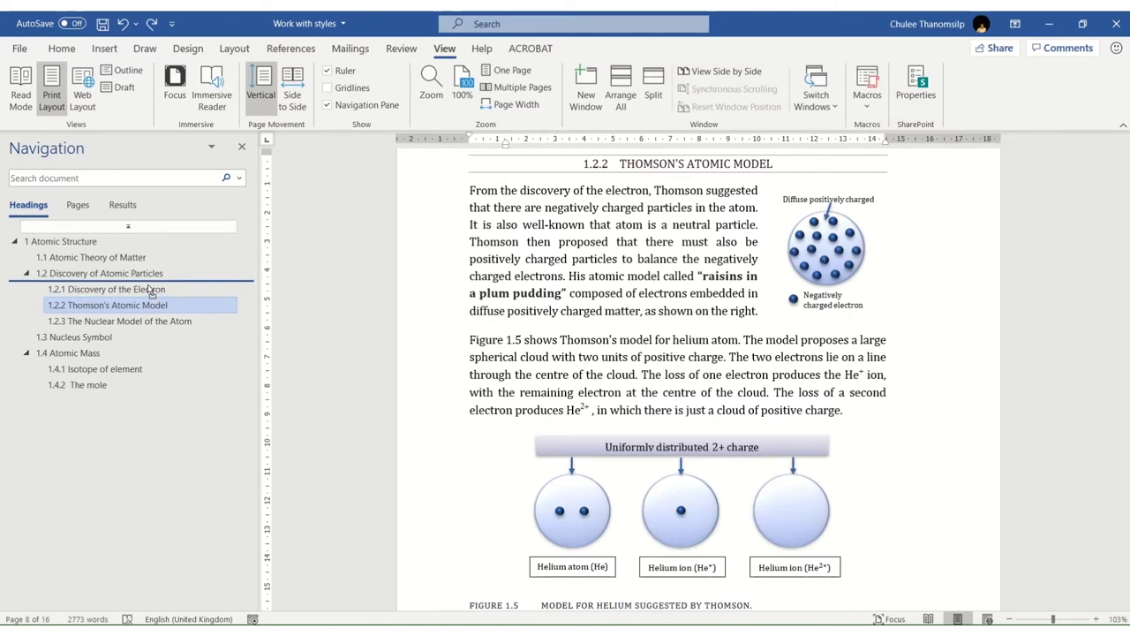
drag(150, 291, 150, 289)
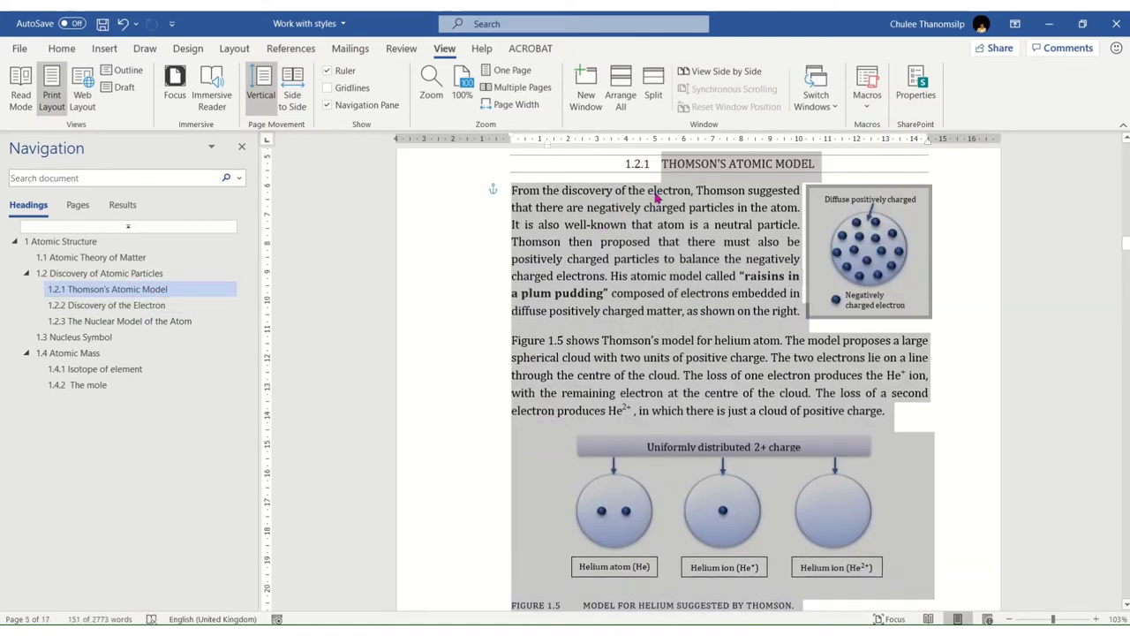
mouse_move(653, 180)
scroll(675, 185, down, 2)
scroll(675, 185, down, 3)
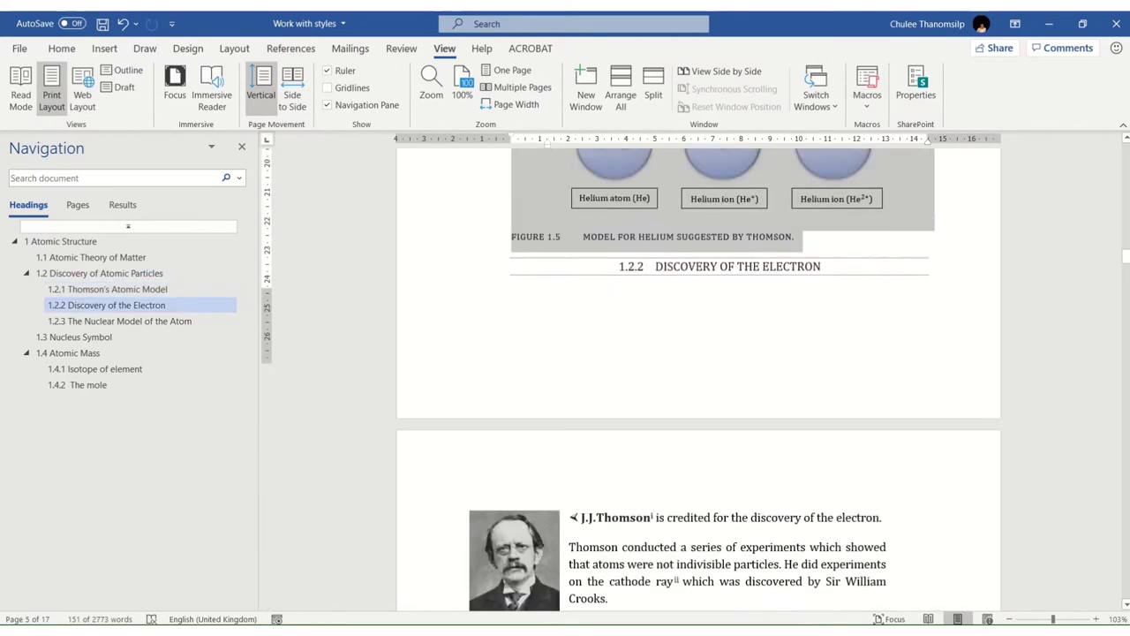
scroll(693, 276, up, 1)
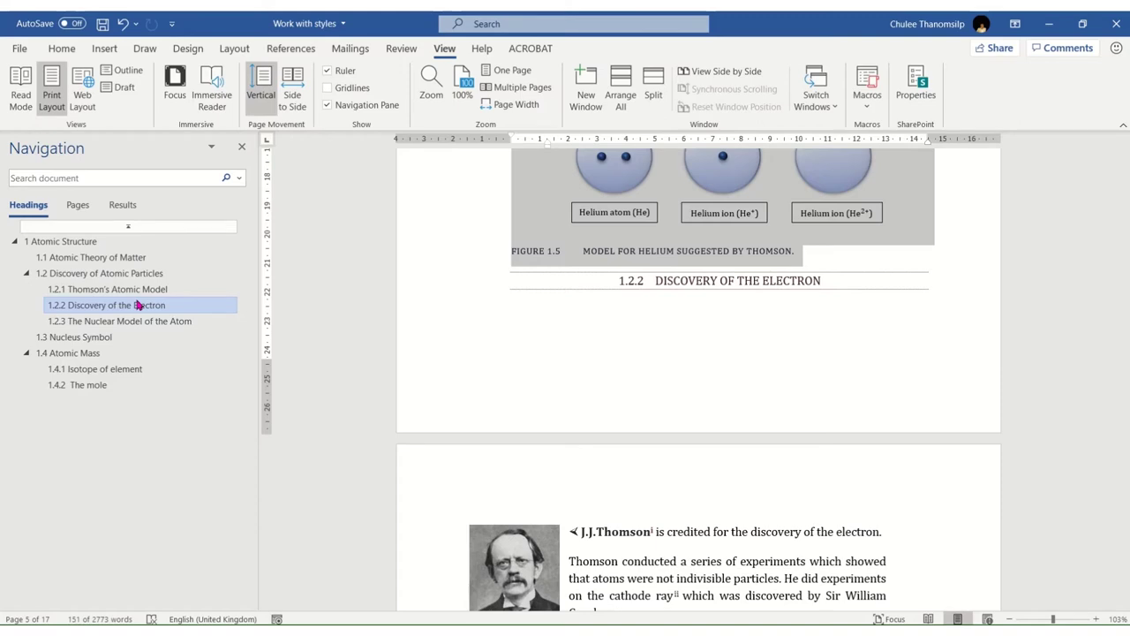
Step: Undo that move and redo it so Thomson's Atomic Model becomes 1.2.1, ahead of Discovery of the Electron
click(124, 25)
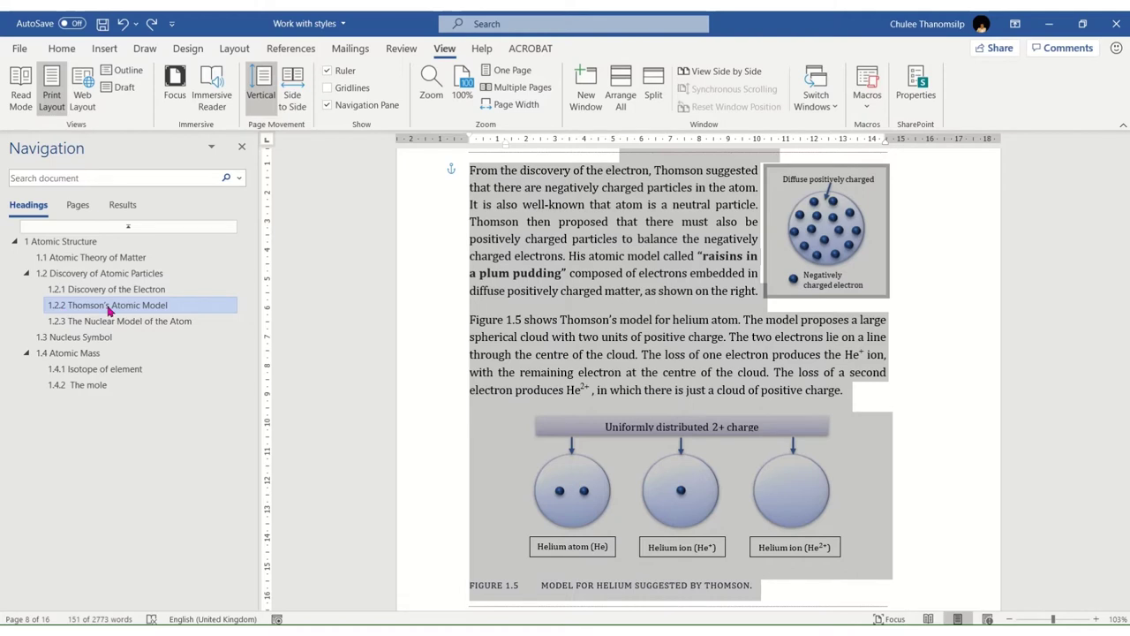
drag(109, 305, 107, 285)
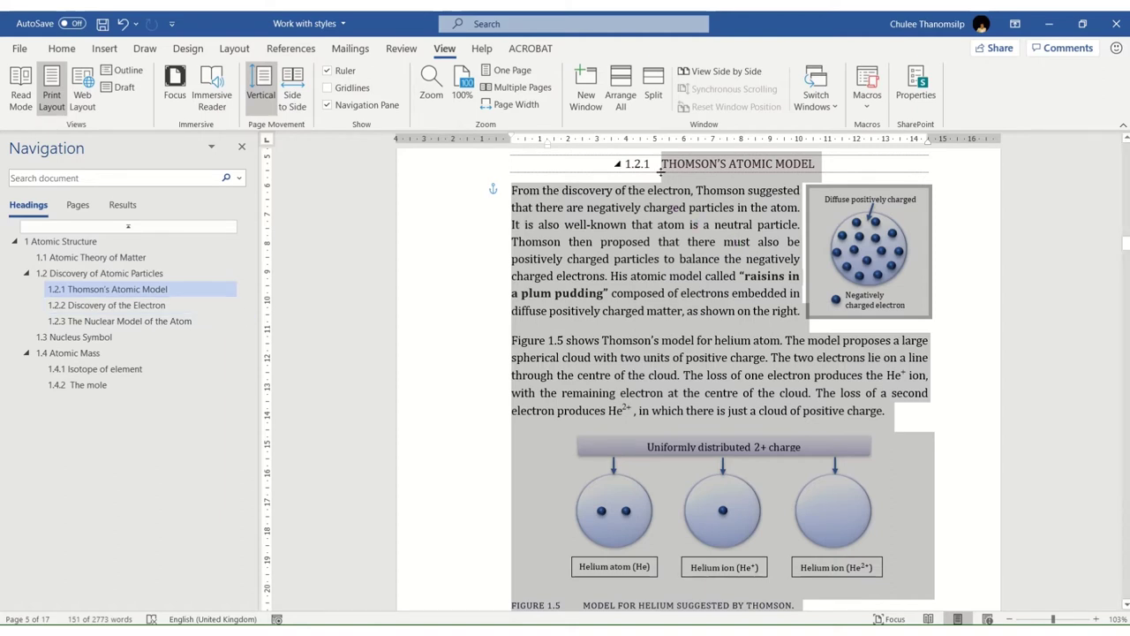
click(533, 199)
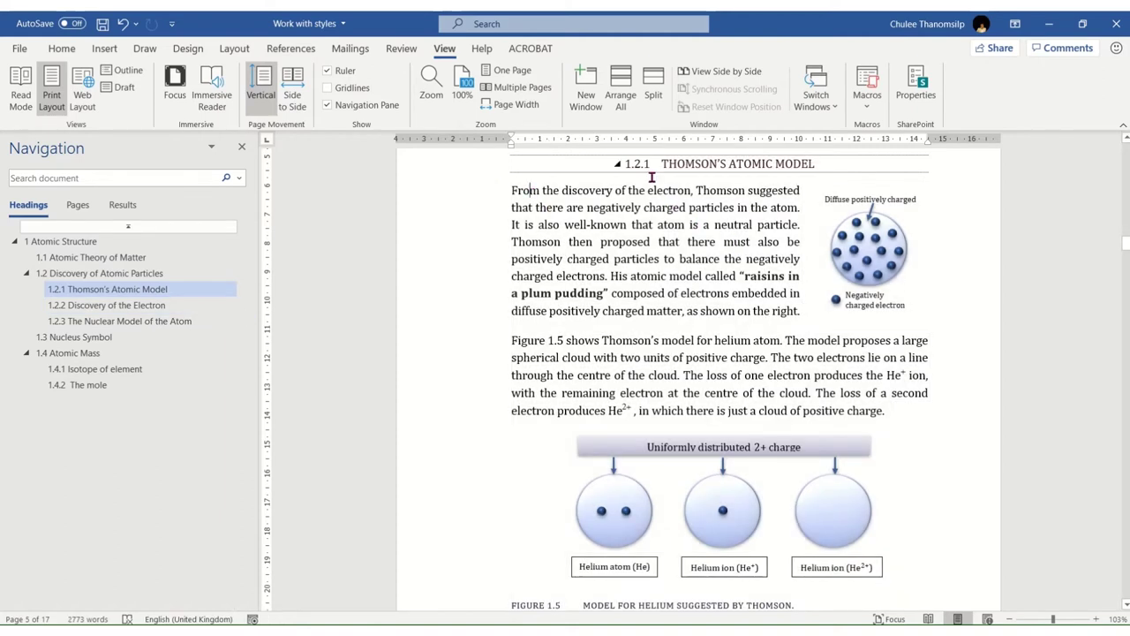
mouse_move(495, 189)
mouse_down()
mouse_move(758, 305)
mouse_move(835, 496)
mouse_up()
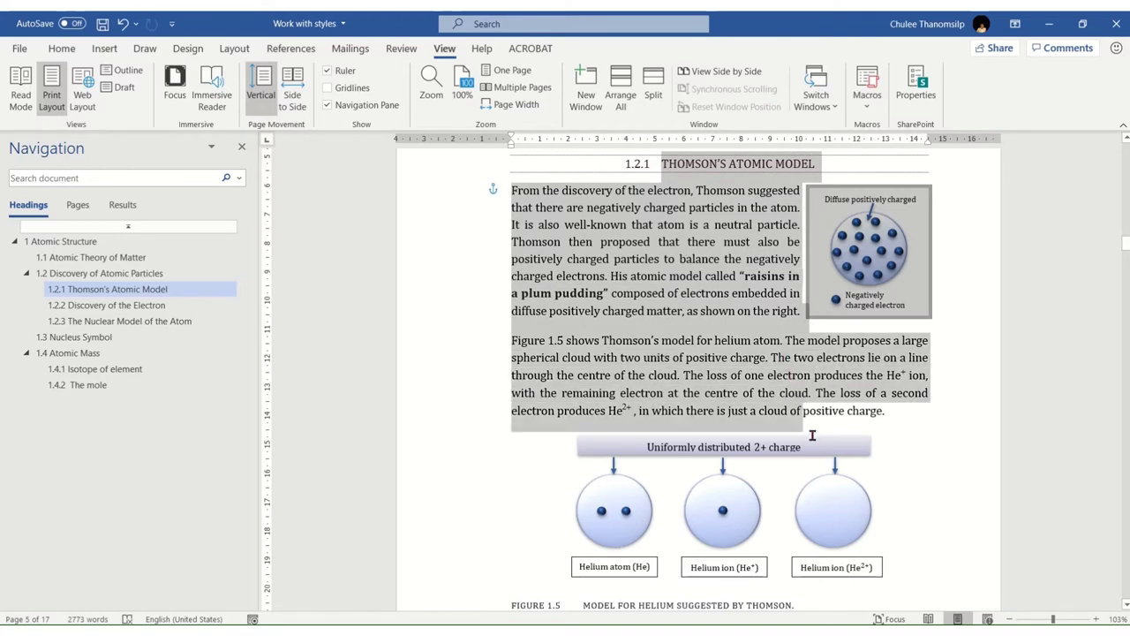
scroll(842, 424, down, 2)
scroll(842, 424, down, 3)
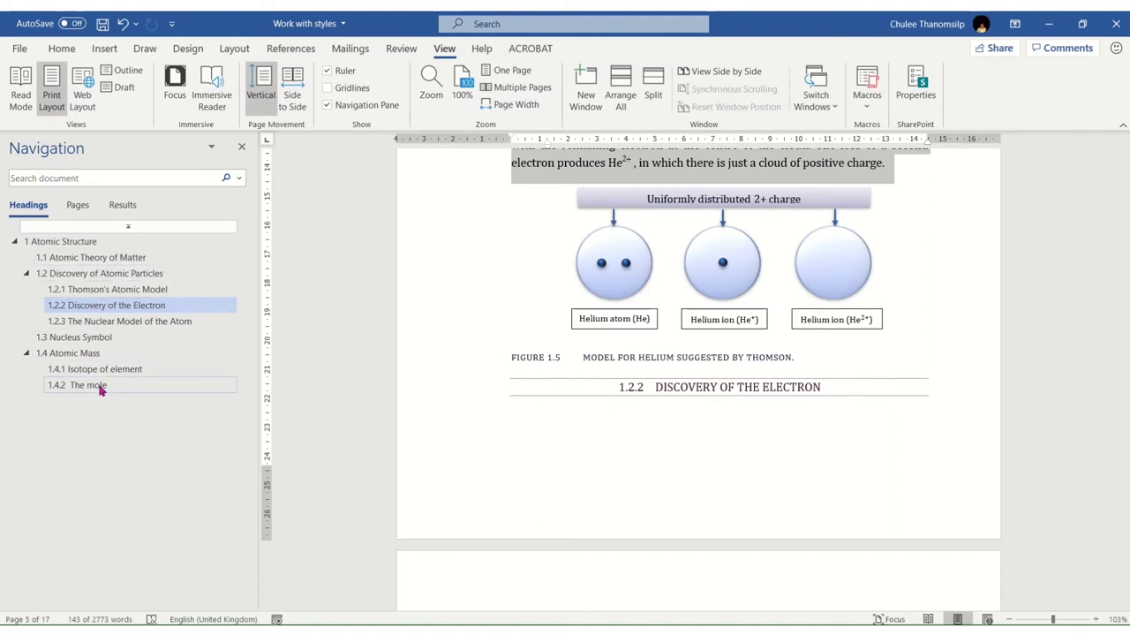
Step: Drag 1.4.2 The mole up in the Navigation pane so it becomes 1.3.1 under Nucleus Symbol
click(100, 389)
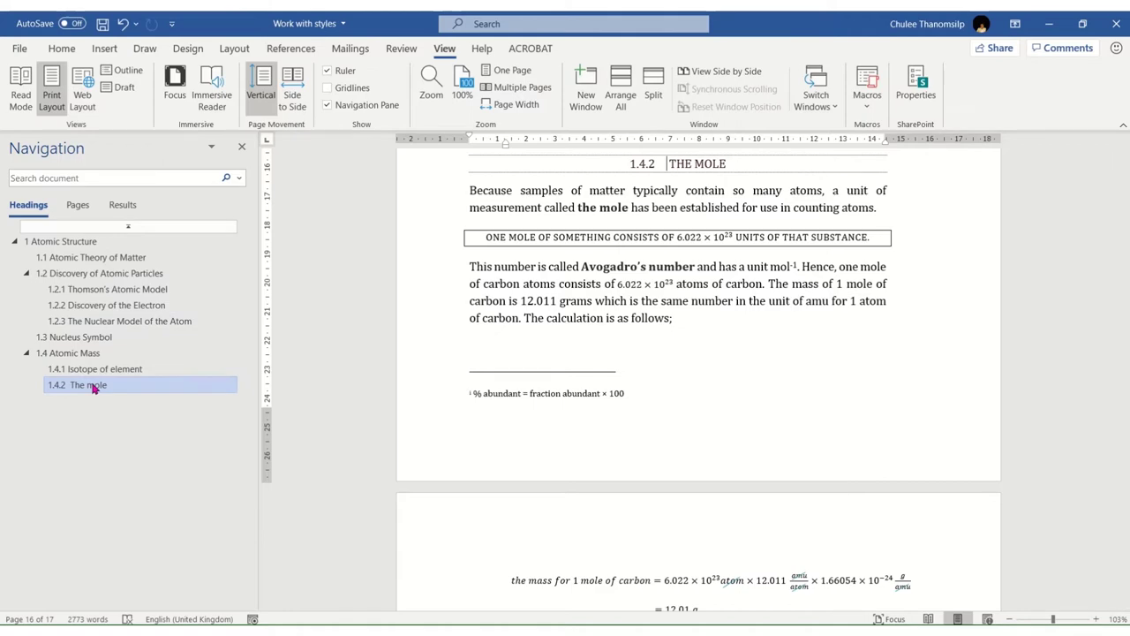
drag(94, 388, 101, 337)
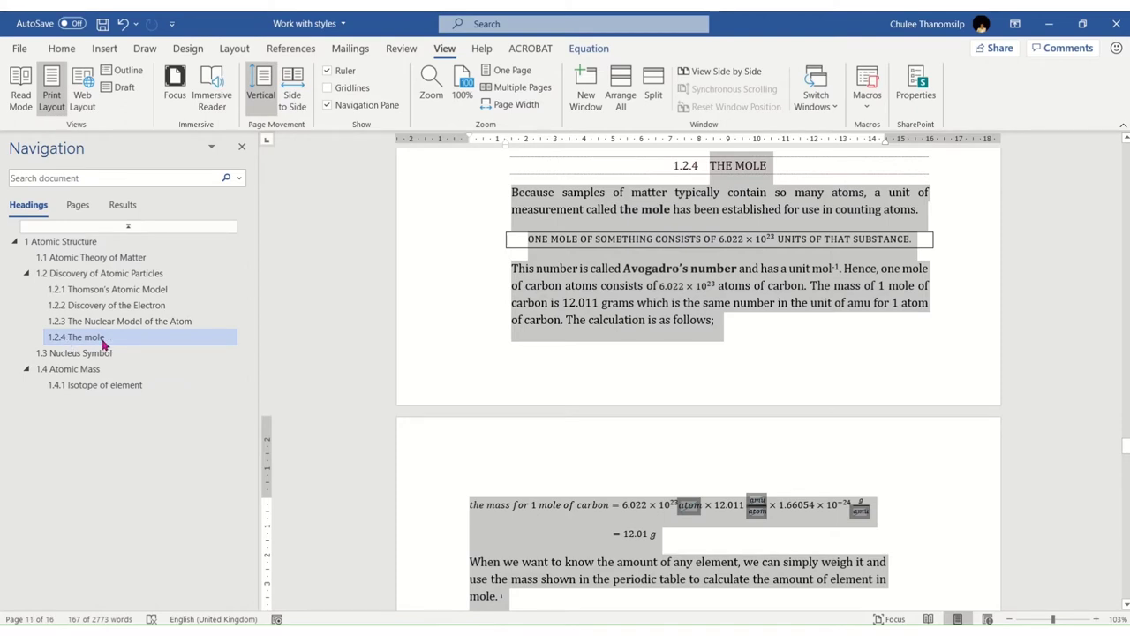
drag(103, 345, 86, 355)
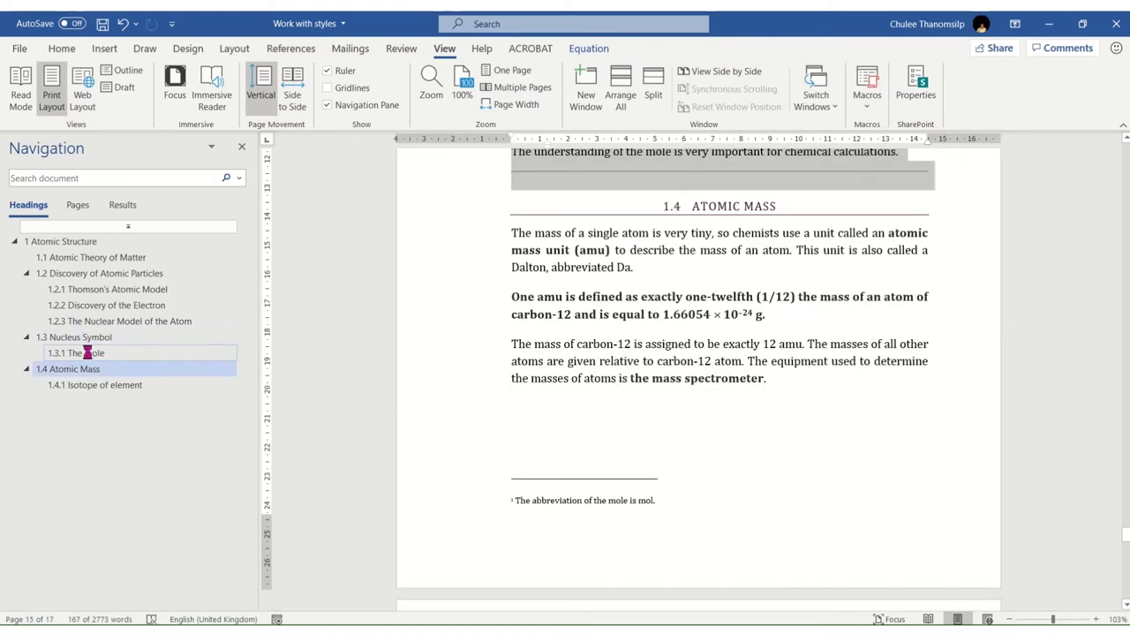
click(88, 352)
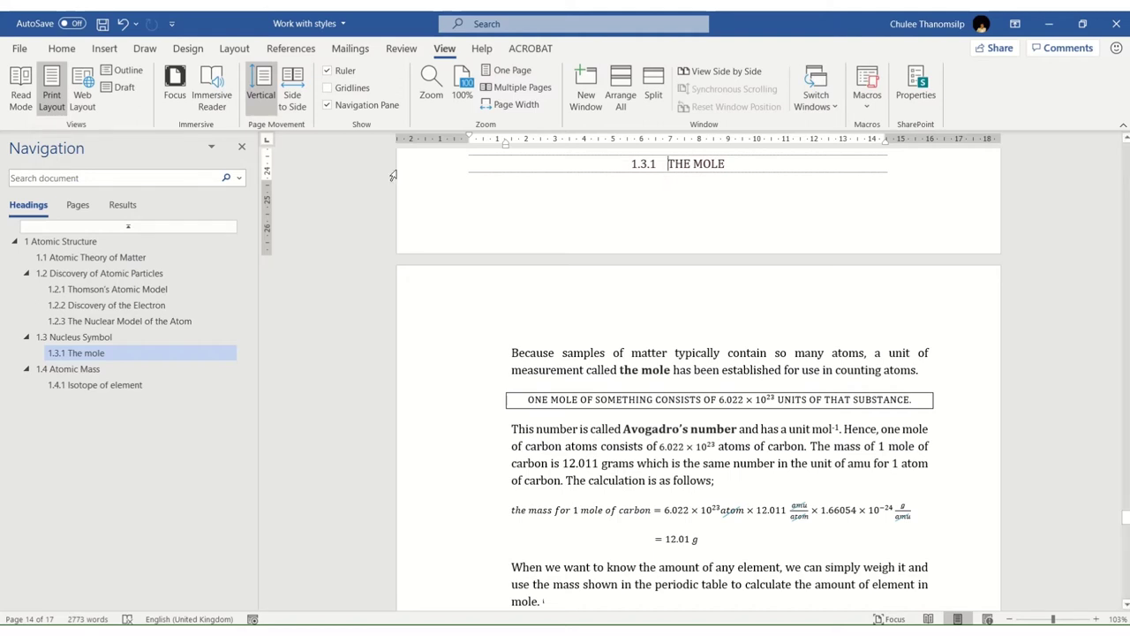
Step: Promote The mole heading with Decrease Indent so it becomes main section 1.4
click(61, 49)
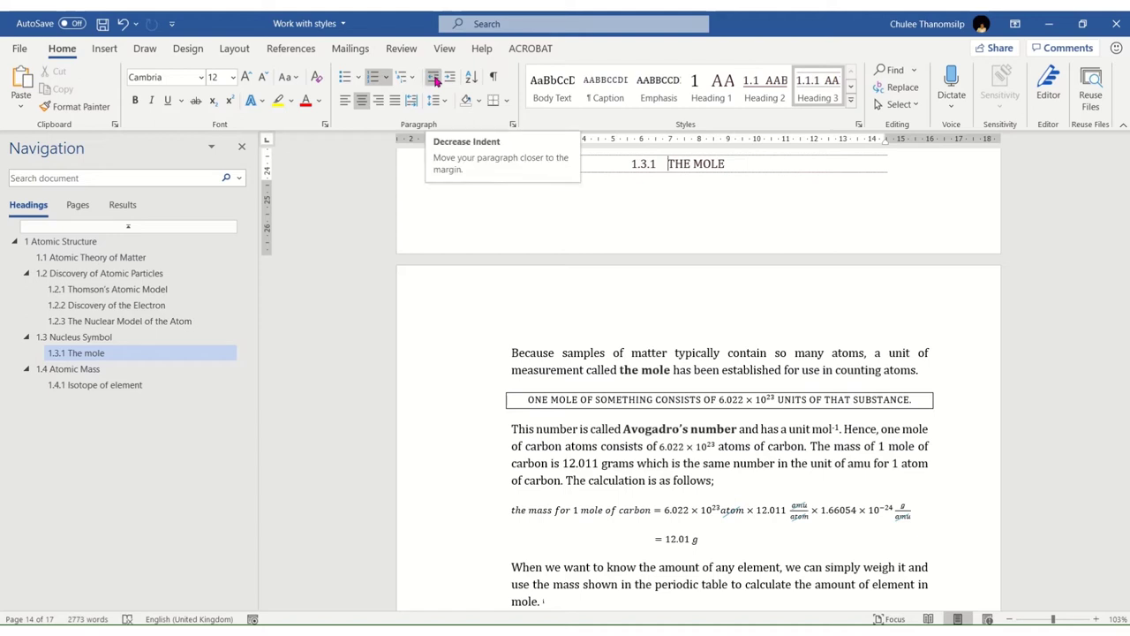
click(435, 80)
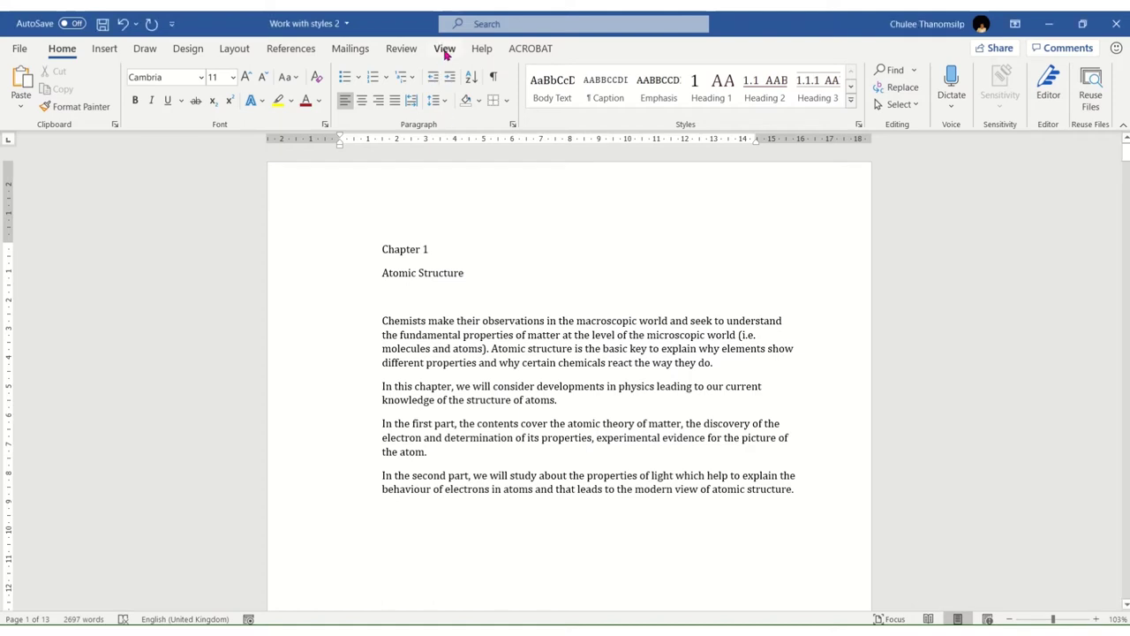
Step: In Work with styles 2, show the Navigation pane, then close it again from Home
click(352, 105)
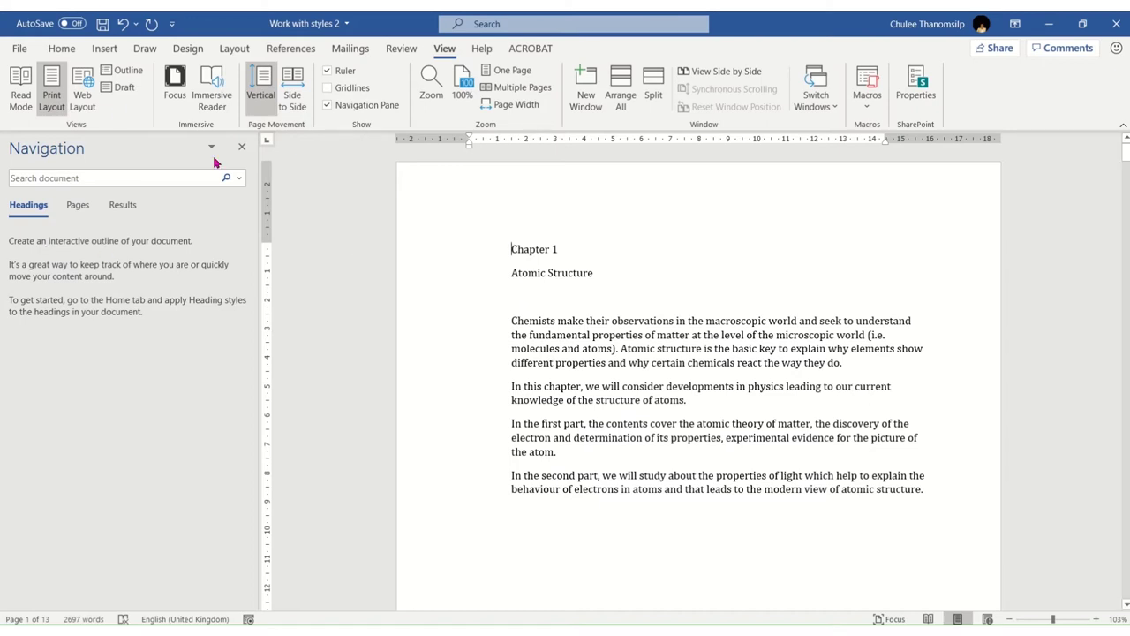
click(58, 51)
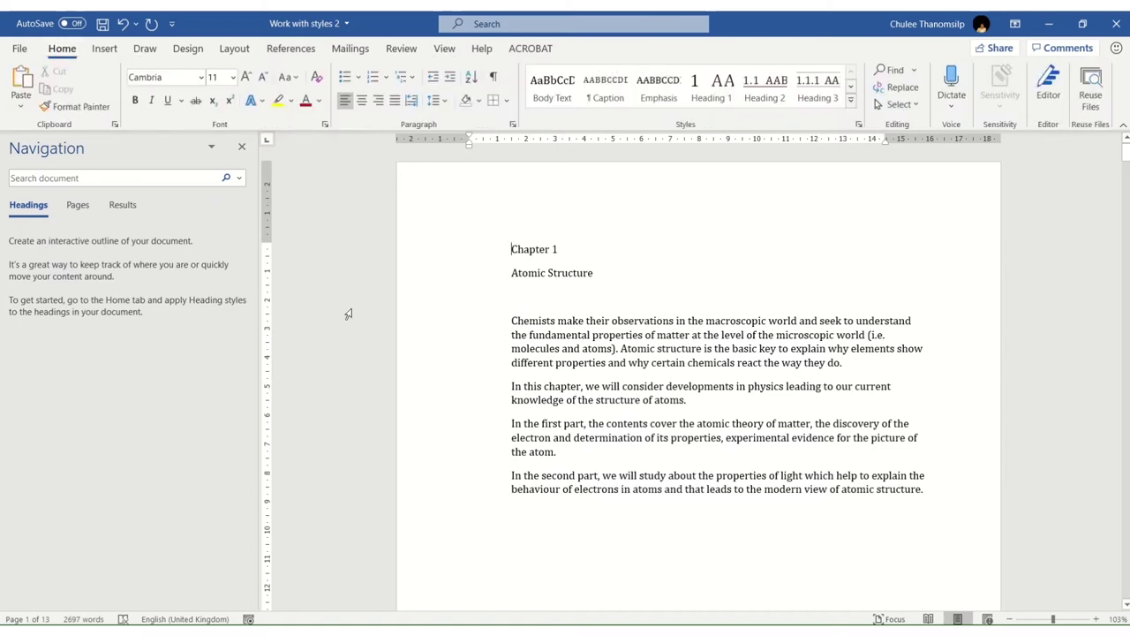
click(241, 147)
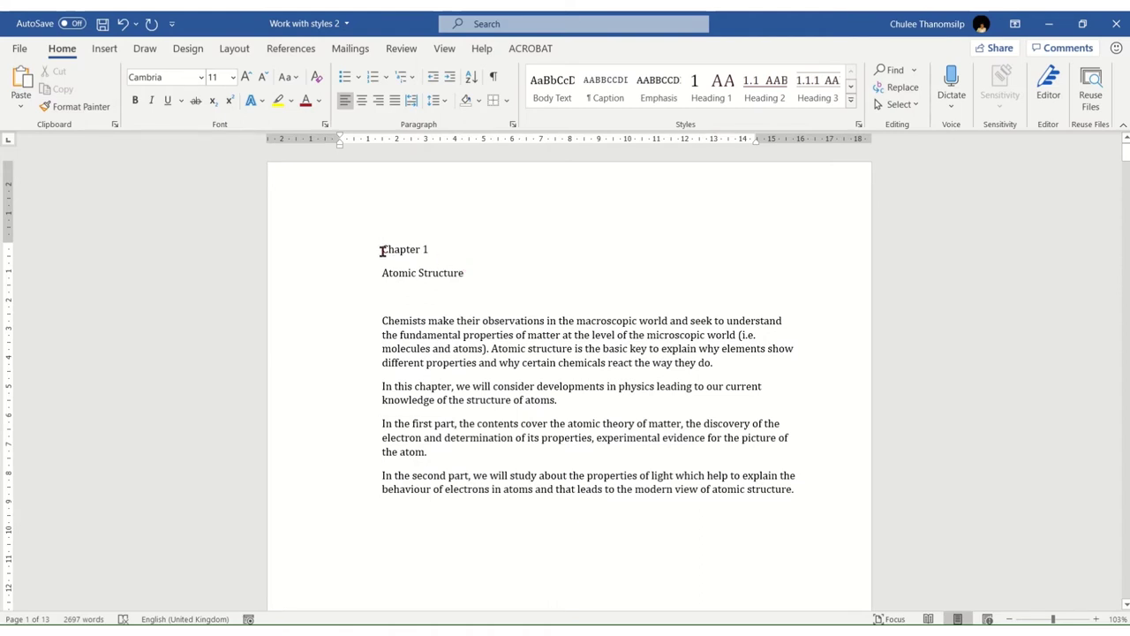
Step: Make Chapter 1 bold, 24 pt and dark red, then select the Atomic Structure line
drag(381, 250, 434, 251)
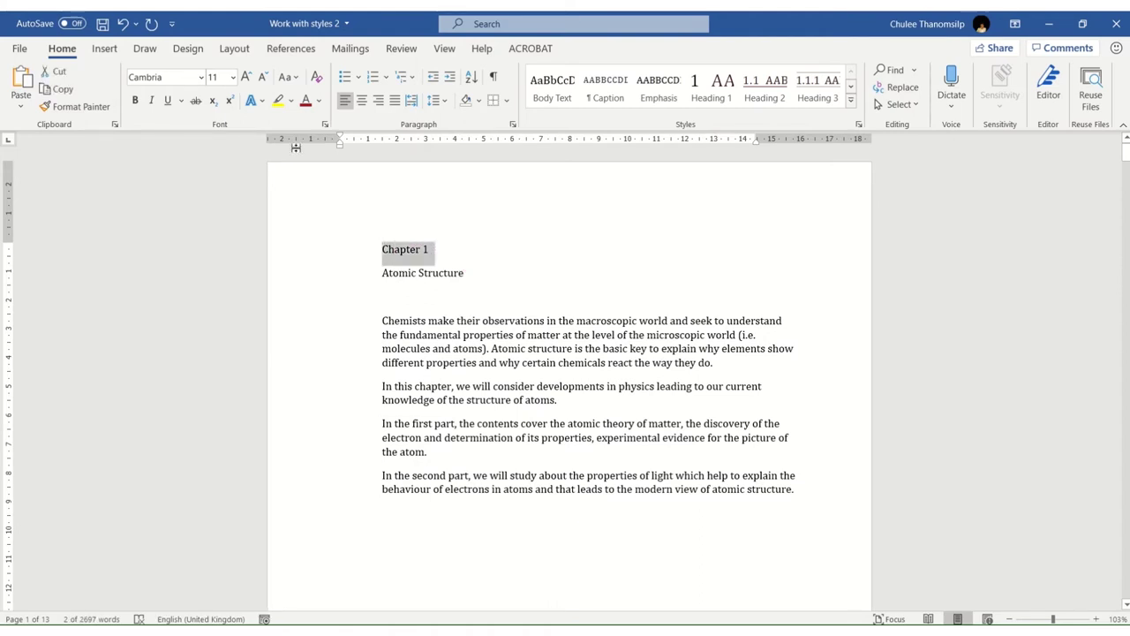
click(135, 102)
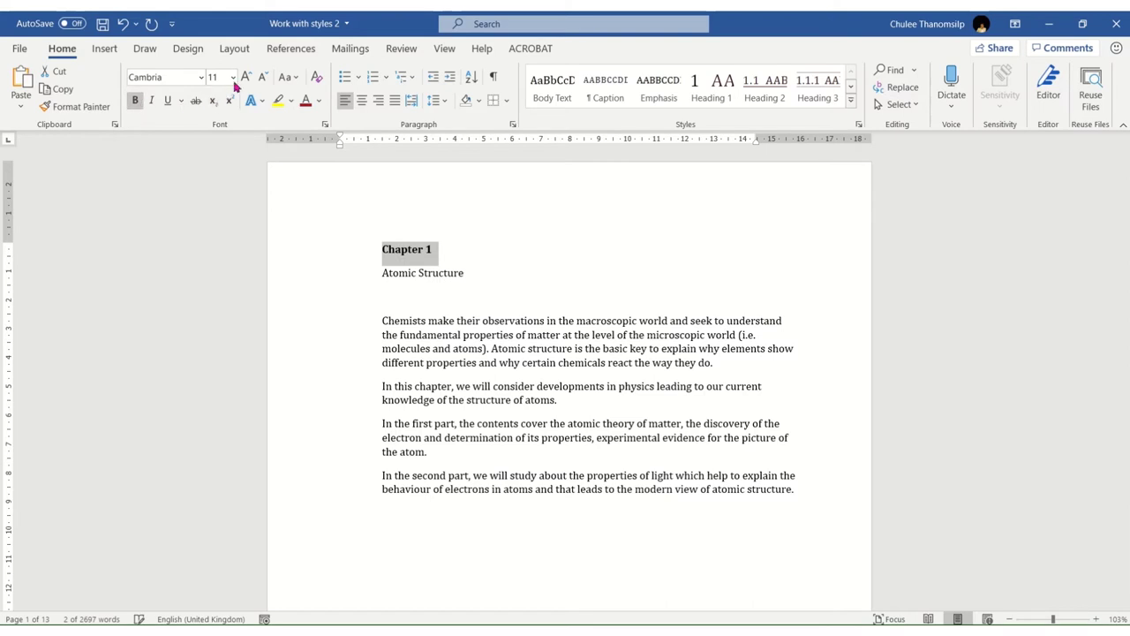
click(246, 78)
click(247, 78)
click(246, 78)
click(246, 77)
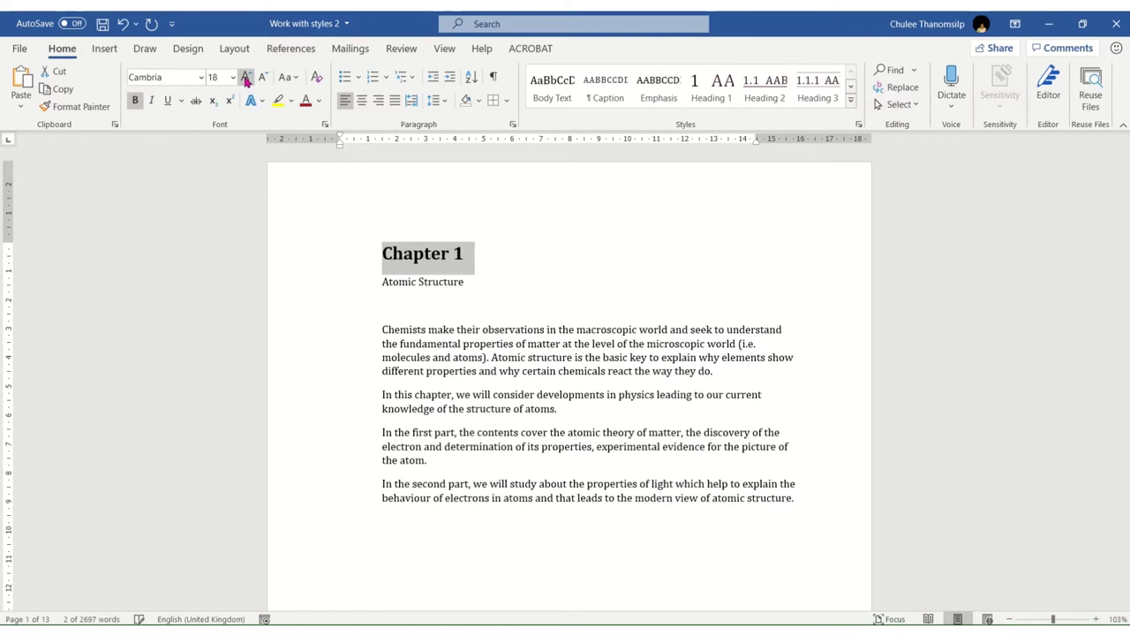
click(247, 78)
double_click(247, 78)
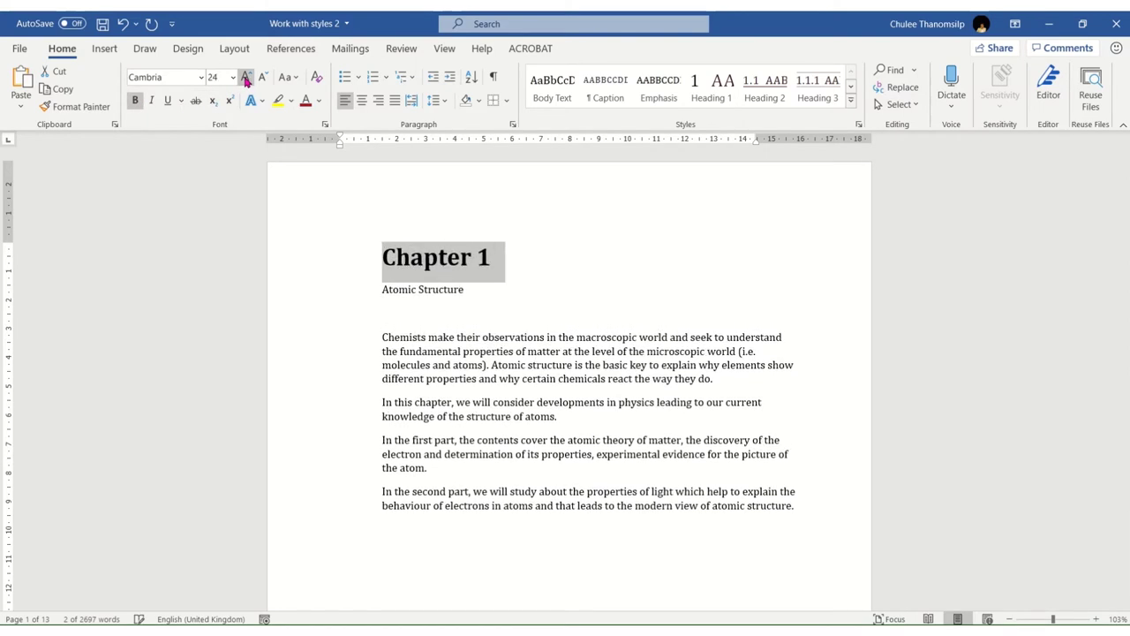
click(304, 101)
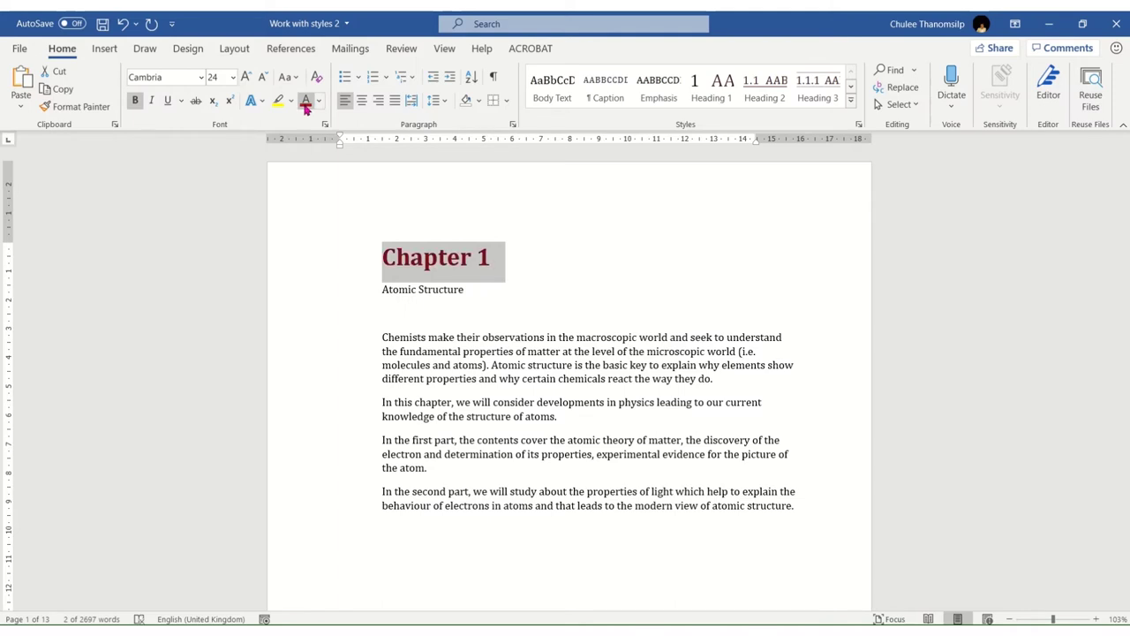
click(403, 303)
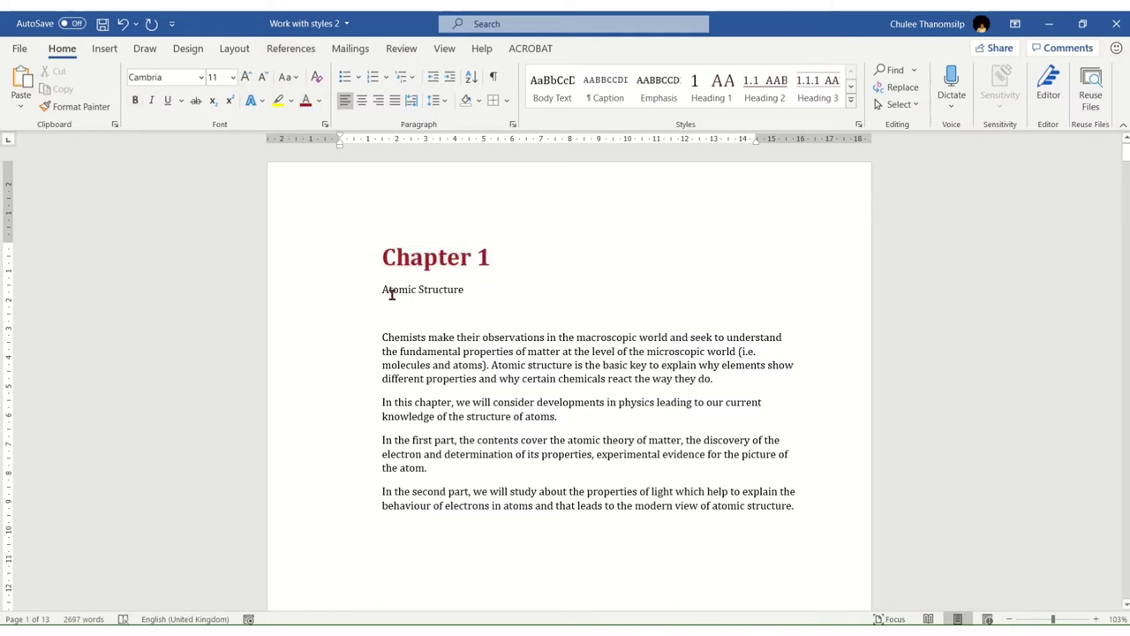
drag(382, 292, 468, 291)
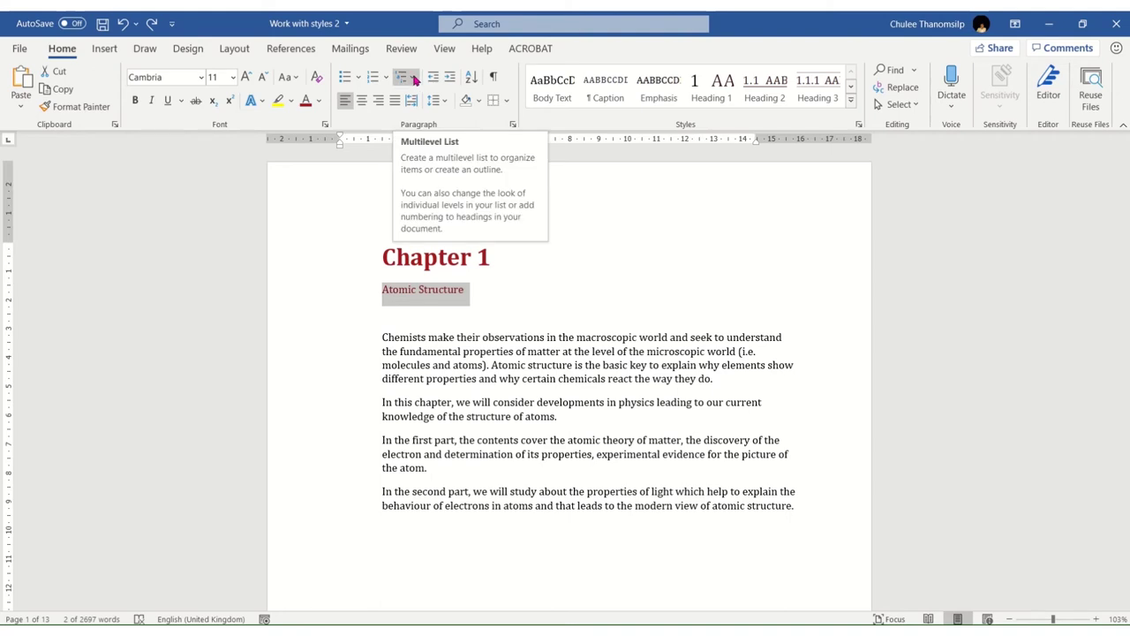
Step: Apply the '1 Heading 1 / 1.1 Heading 2' multilevel list so Atomic Structure is numbered 1
click(415, 80)
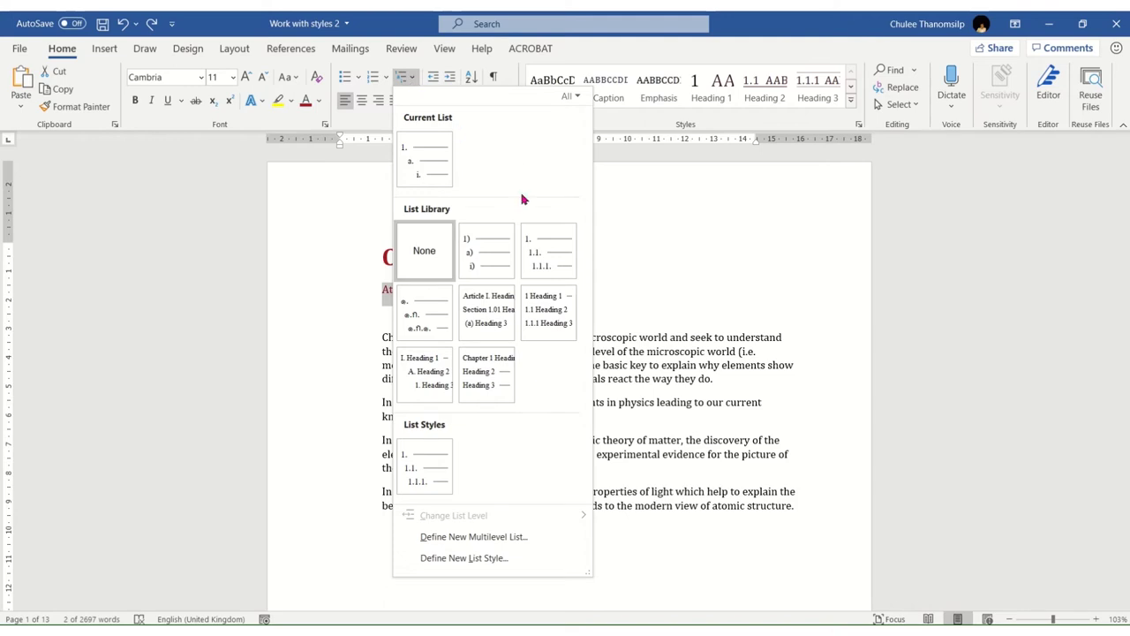
mouse_move(547, 251)
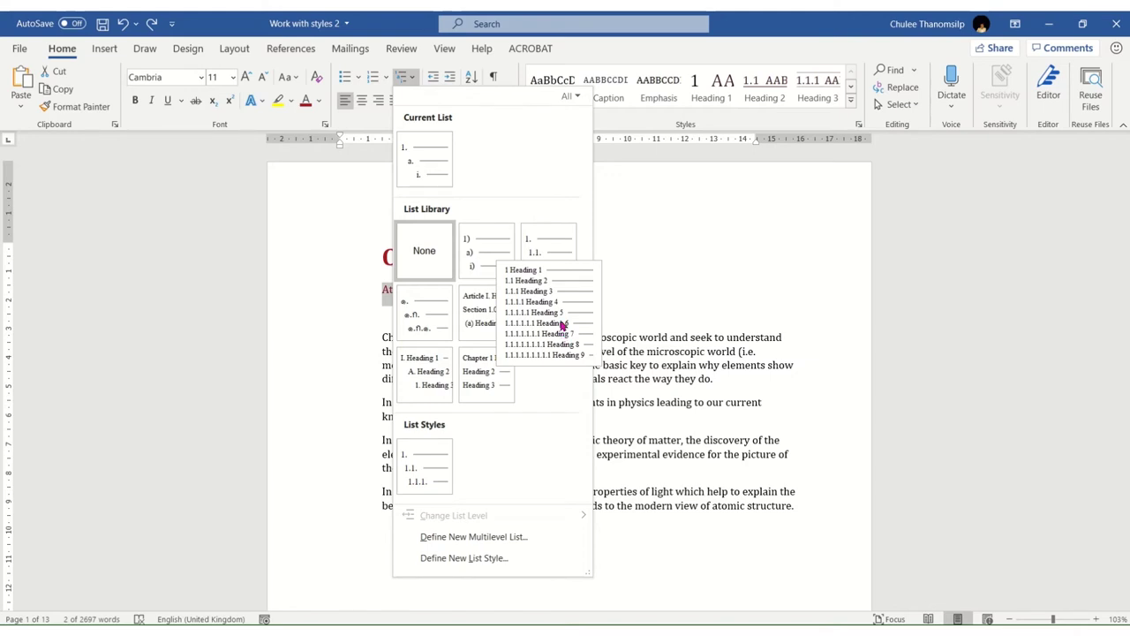
click(562, 325)
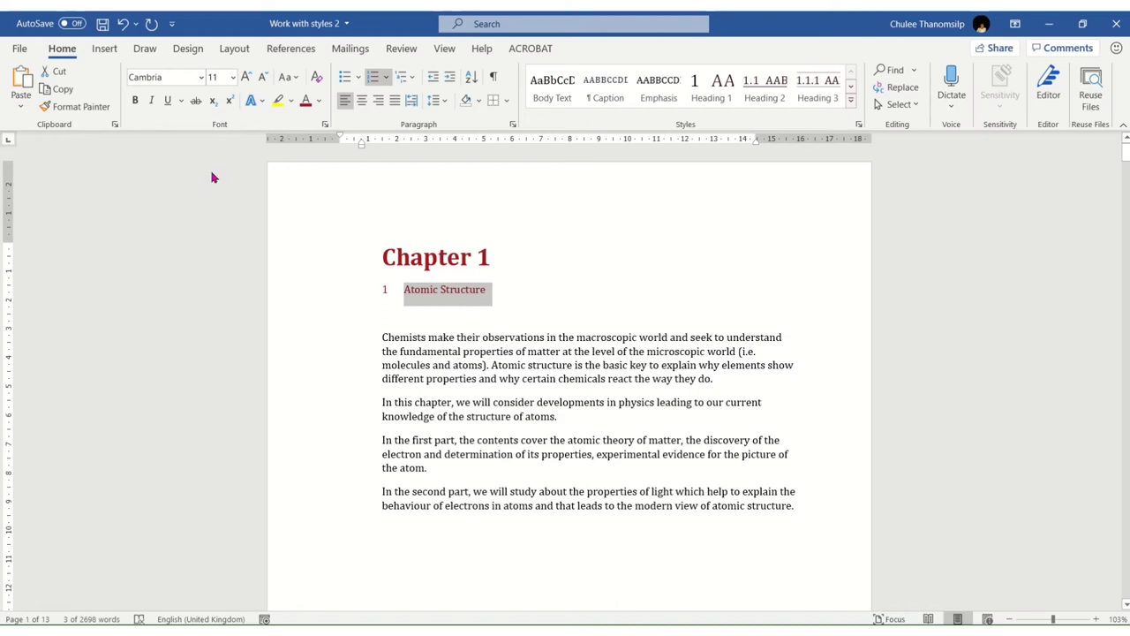
Step: Enlarge the numbered Atomic Structure heading to 18 pt
click(248, 79)
click(248, 80)
click(248, 79)
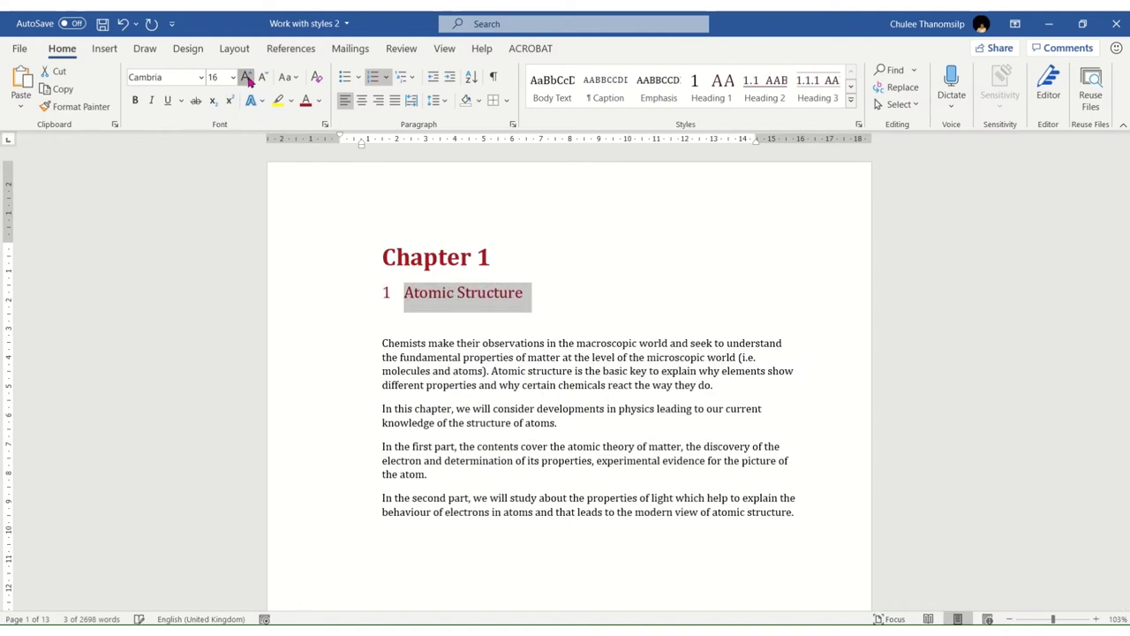
click(248, 80)
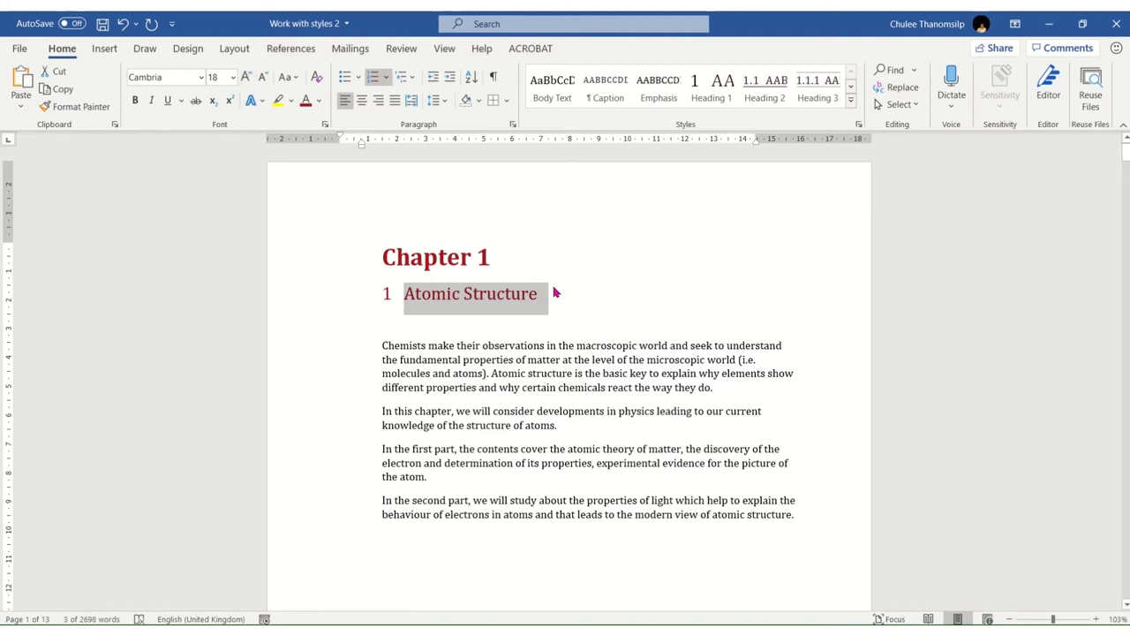
Step: Try the Heading 1 style on the heading, then undo it
click(715, 82)
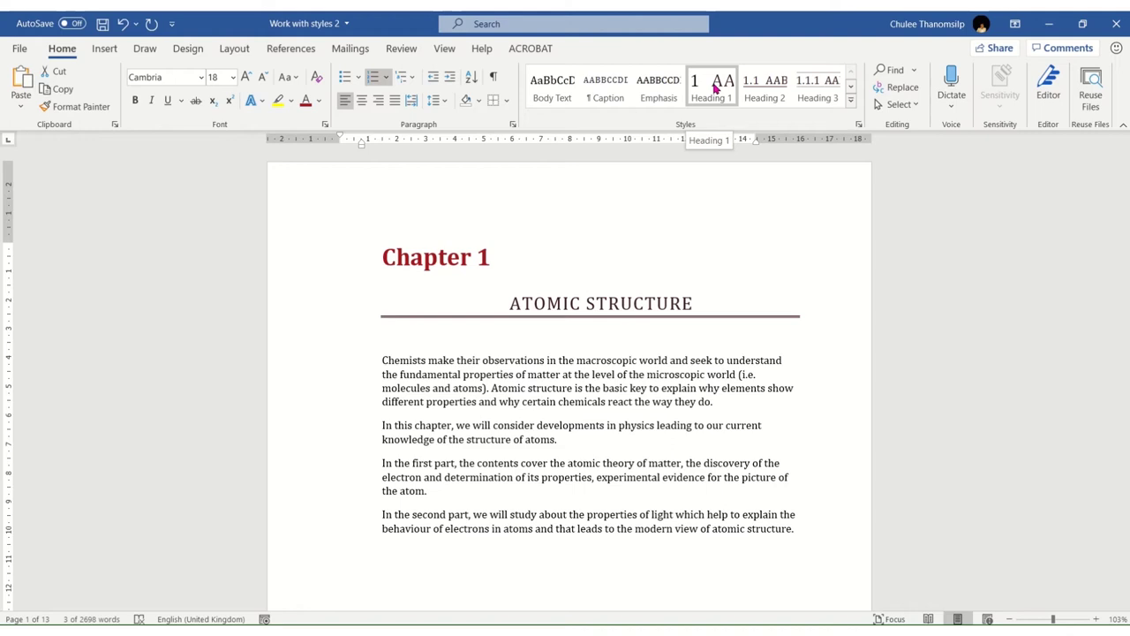
click(715, 86)
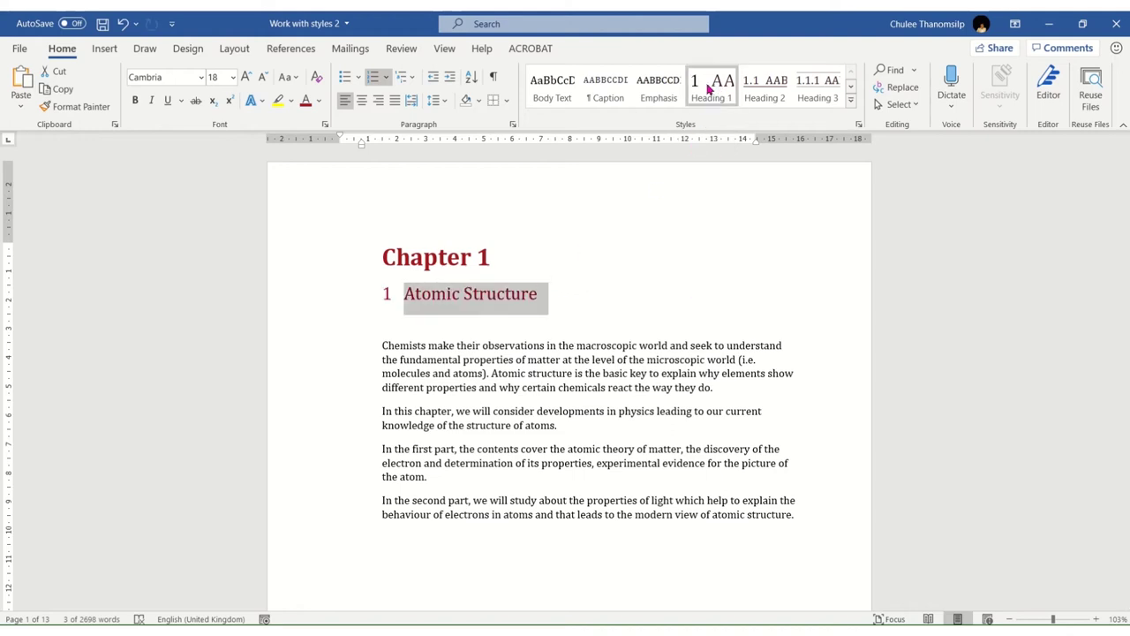
key(ctrl+z)
Step: Update the Heading 1 style to match the dark red, 18 pt numbered 'Atomic Structure' heading
right_click(708, 89)
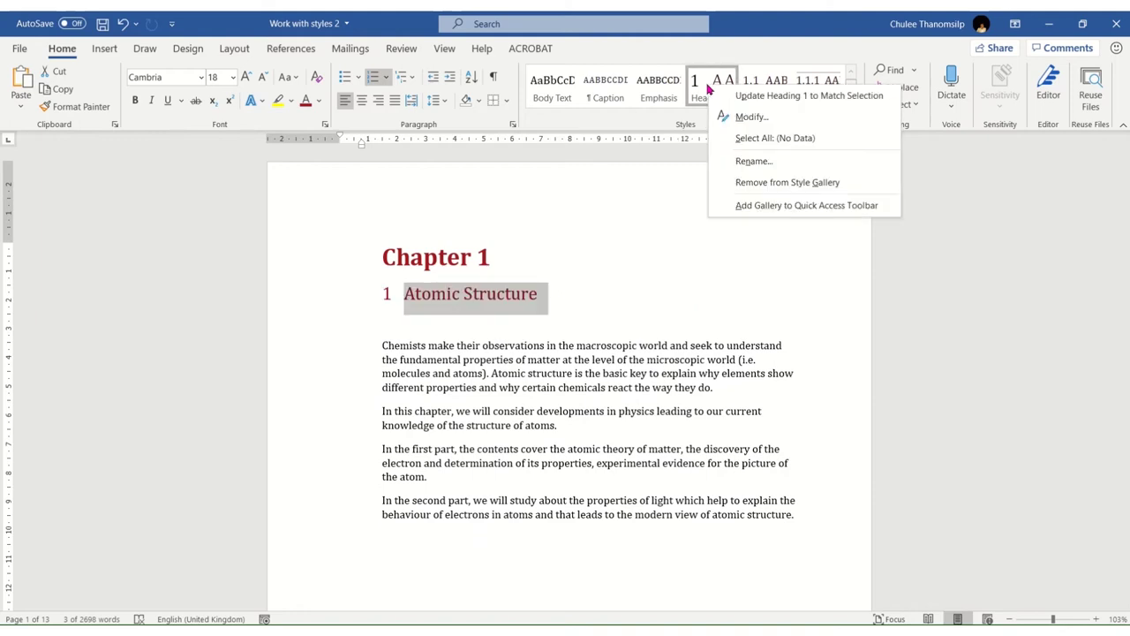
click(766, 104)
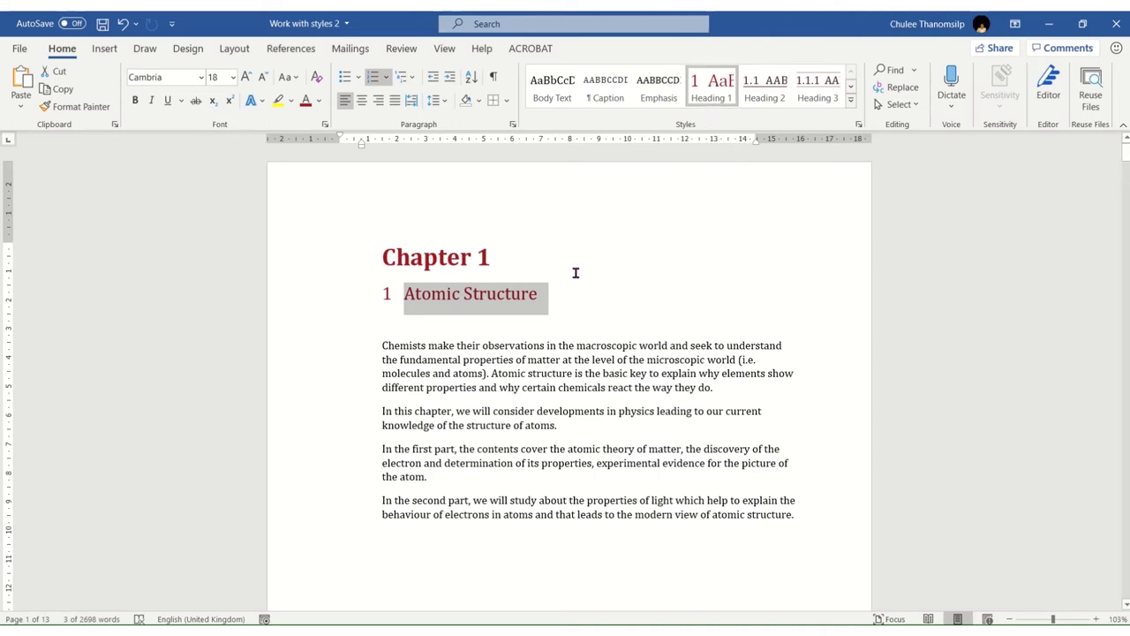
Step: Apply the Heading 2 style to the 'Atomic Theory of Matter' line
scroll(575, 276, down, 5)
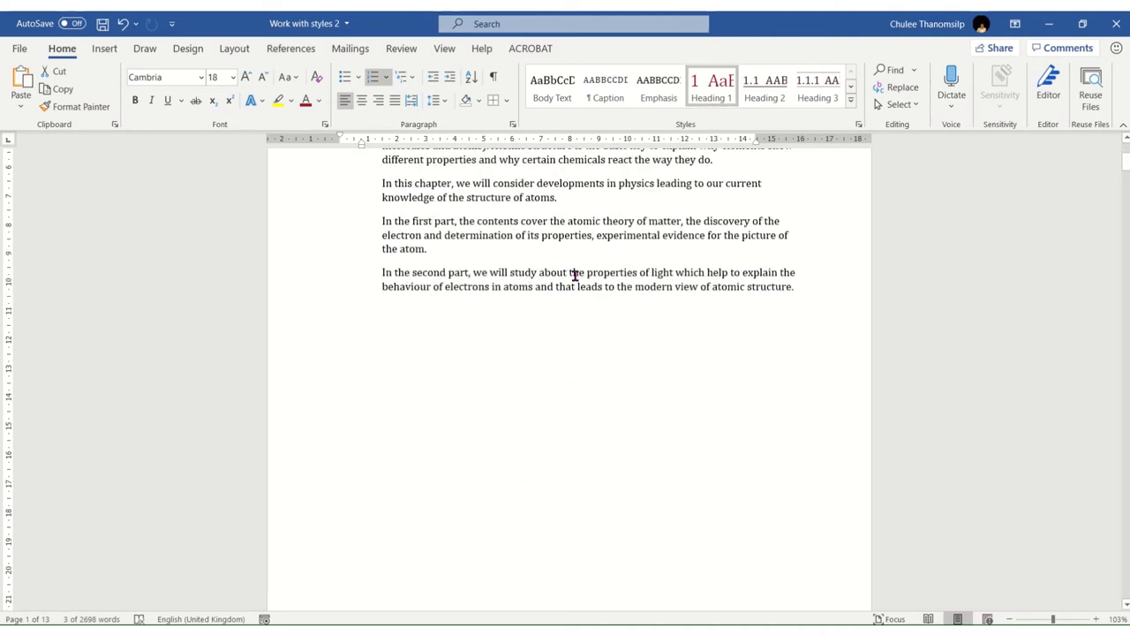
scroll(575, 276, down, 5)
scroll(574, 276, down, 5)
scroll(575, 276, down, 3)
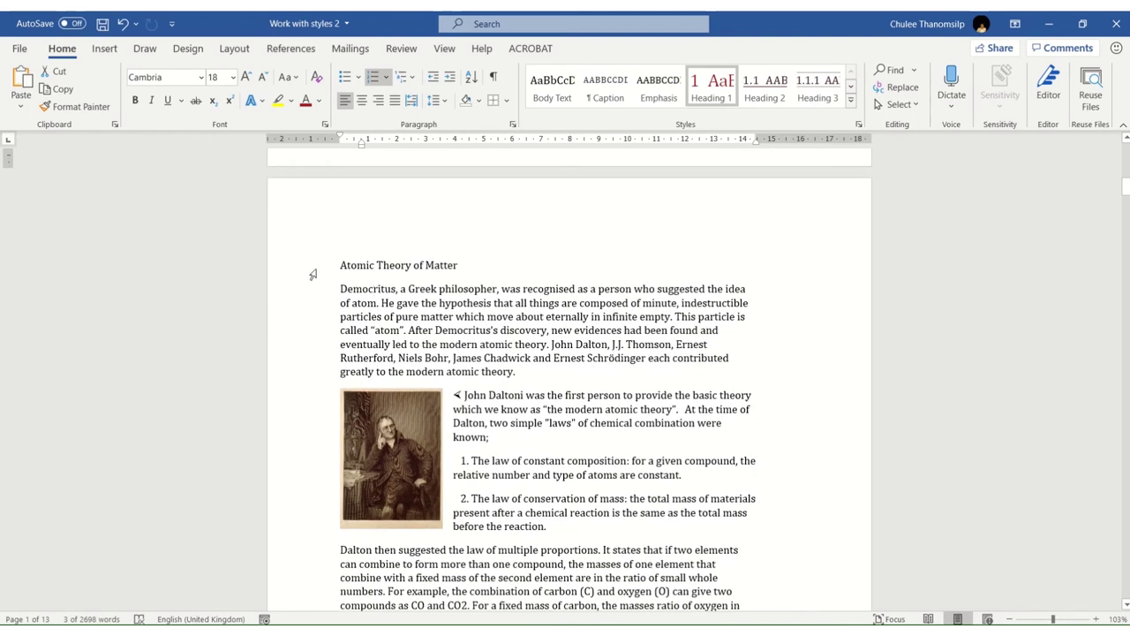
click(312, 274)
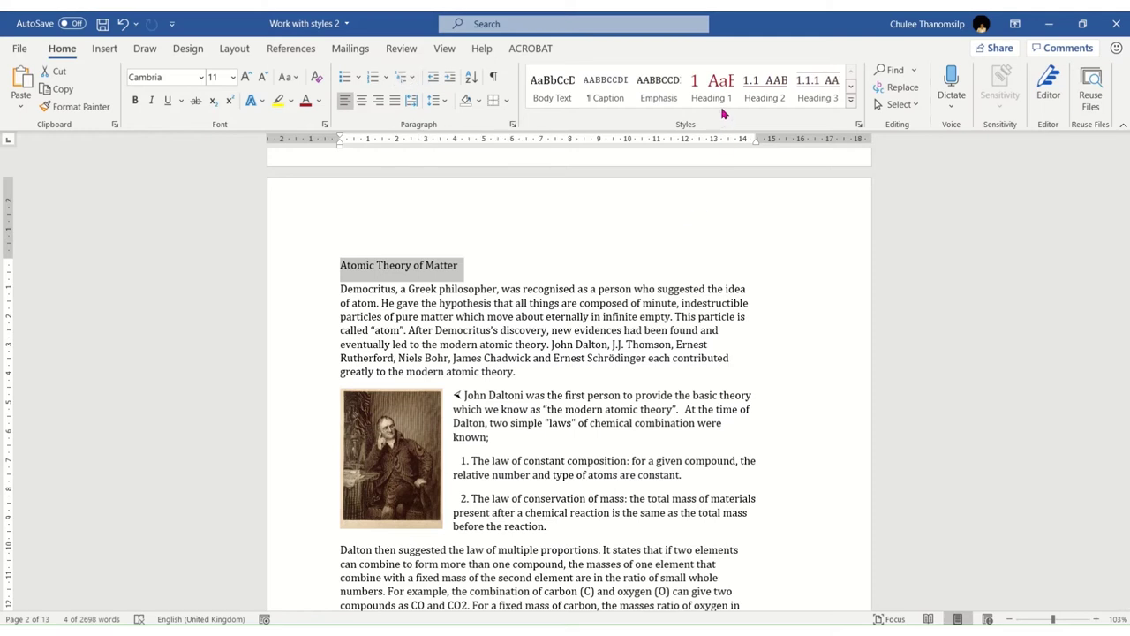
click(768, 111)
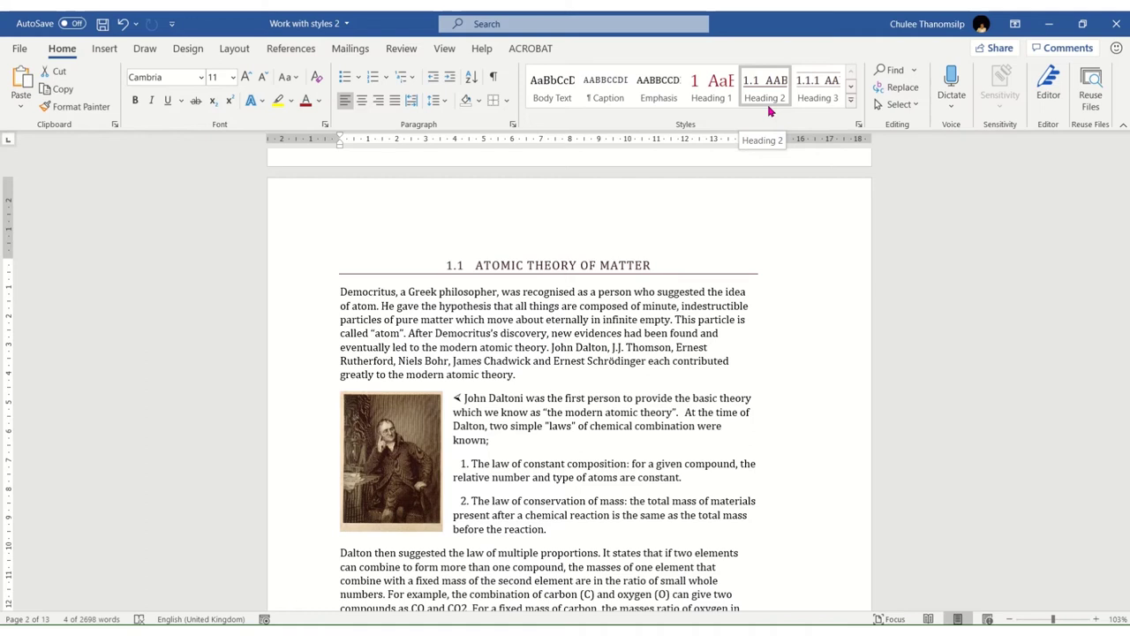
key(ctrl+z)
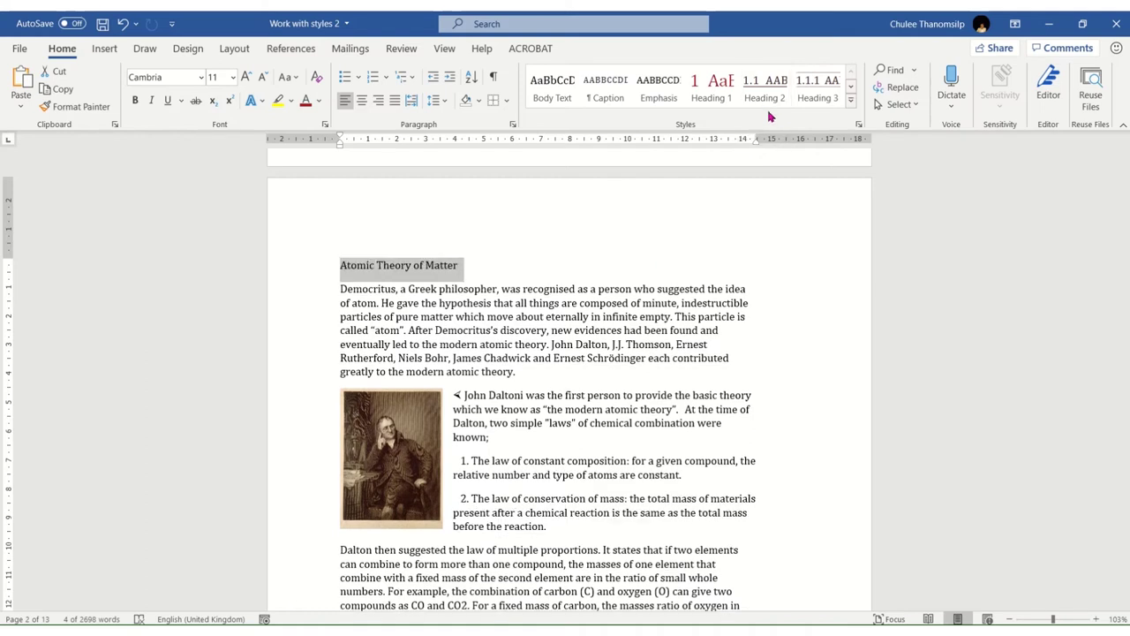
click(764, 88)
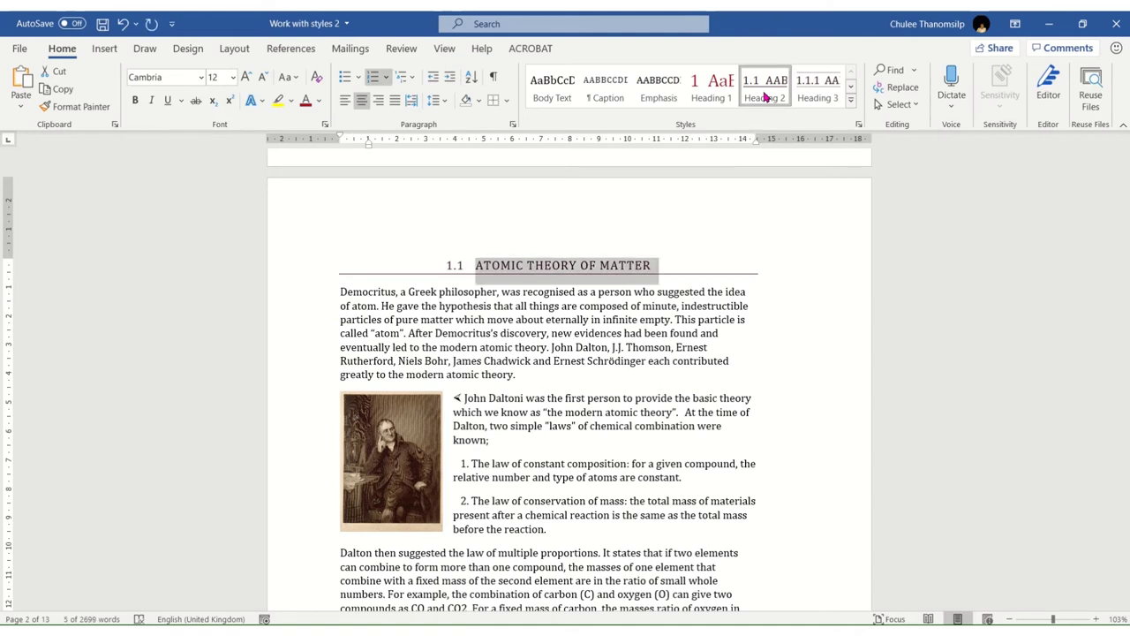
mouse_move(563, 266)
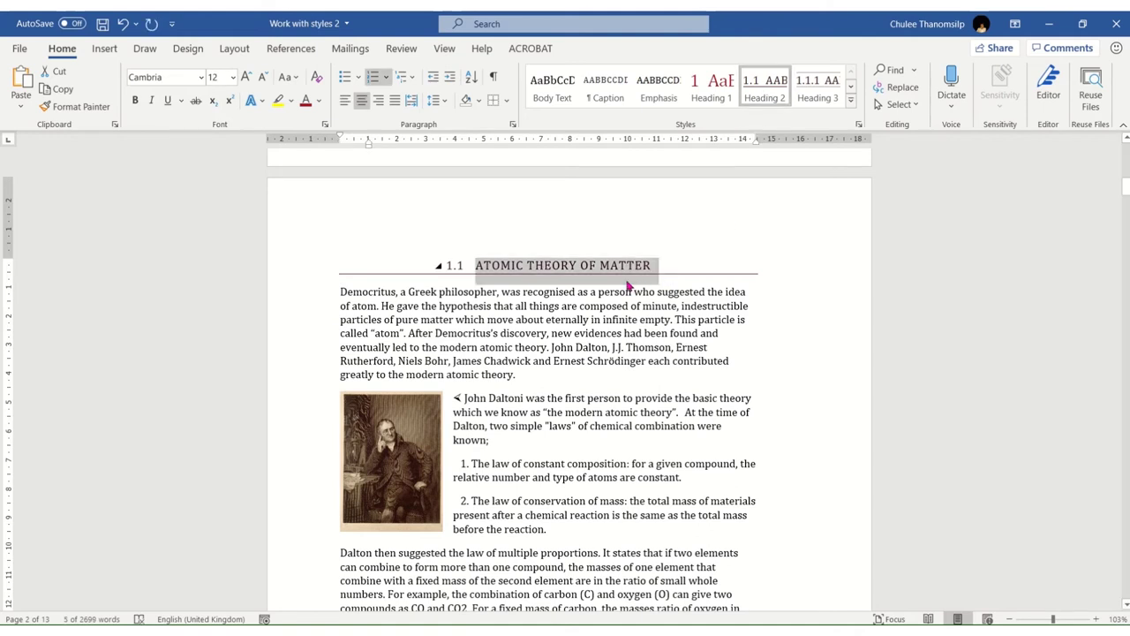
Step: Make the 1.1 heading left-aligned, unbordered, dark red and italic, then update Heading 2 to match
click(345, 101)
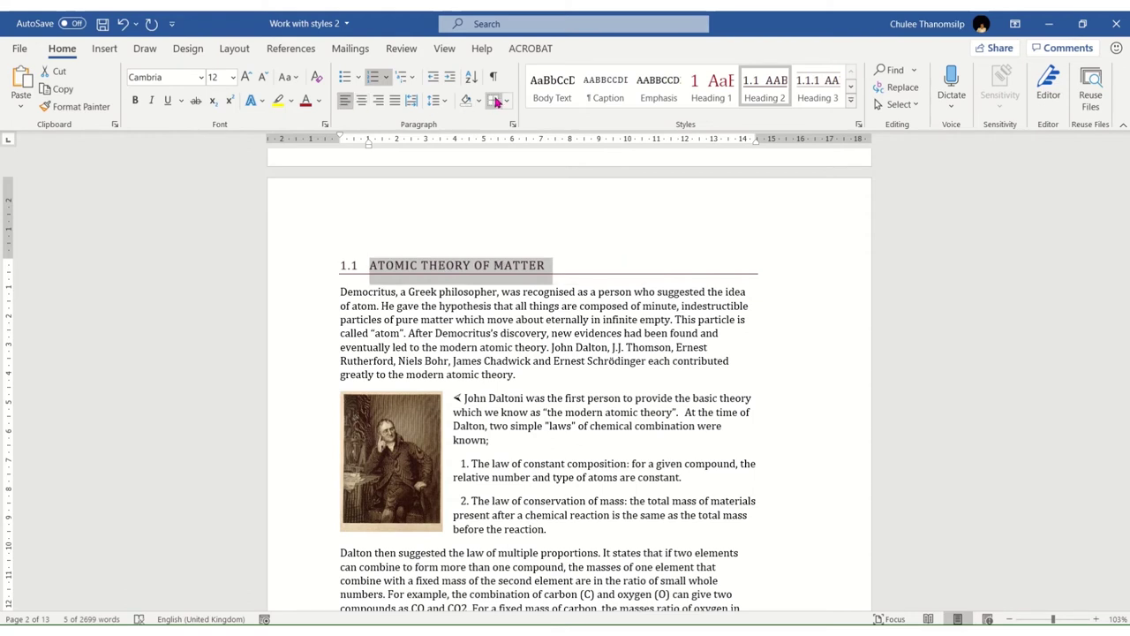
click(497, 101)
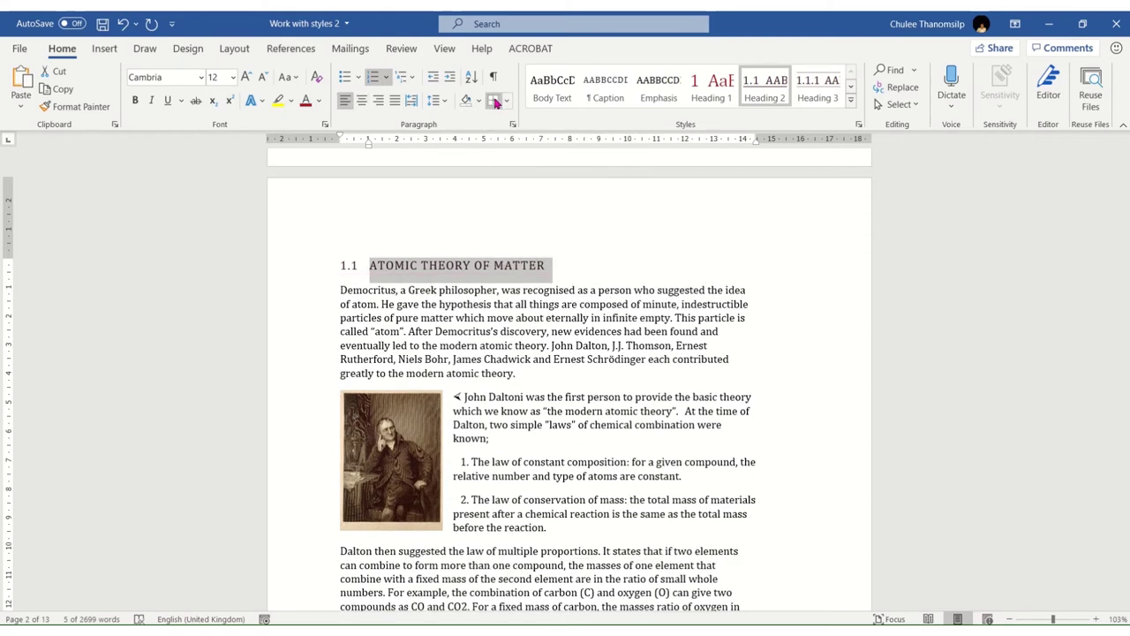
click(305, 102)
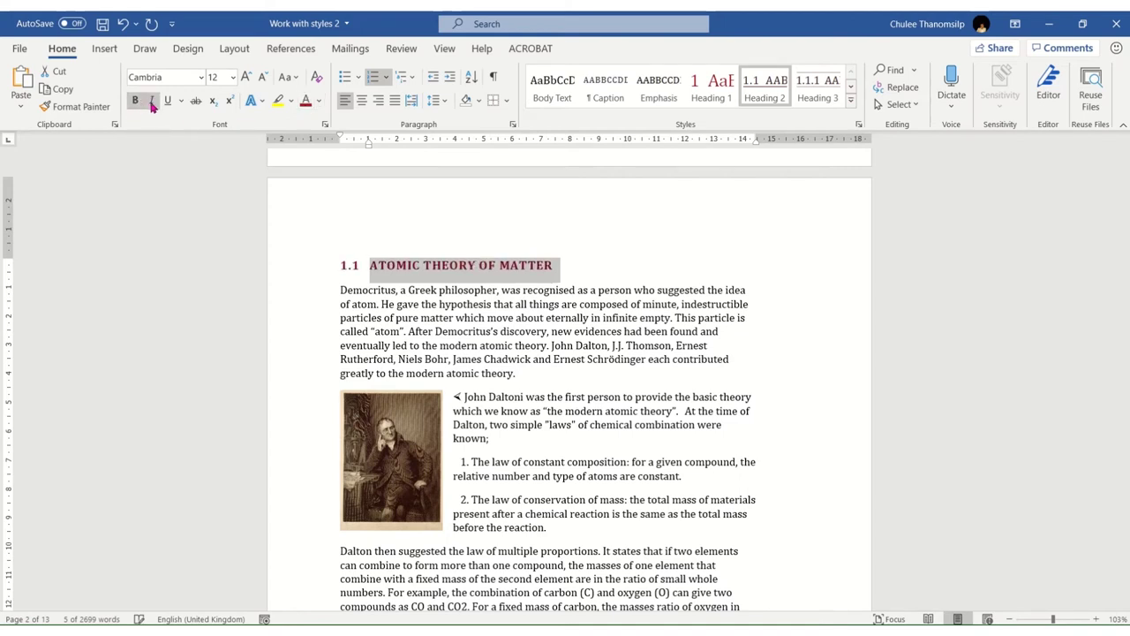
click(153, 102)
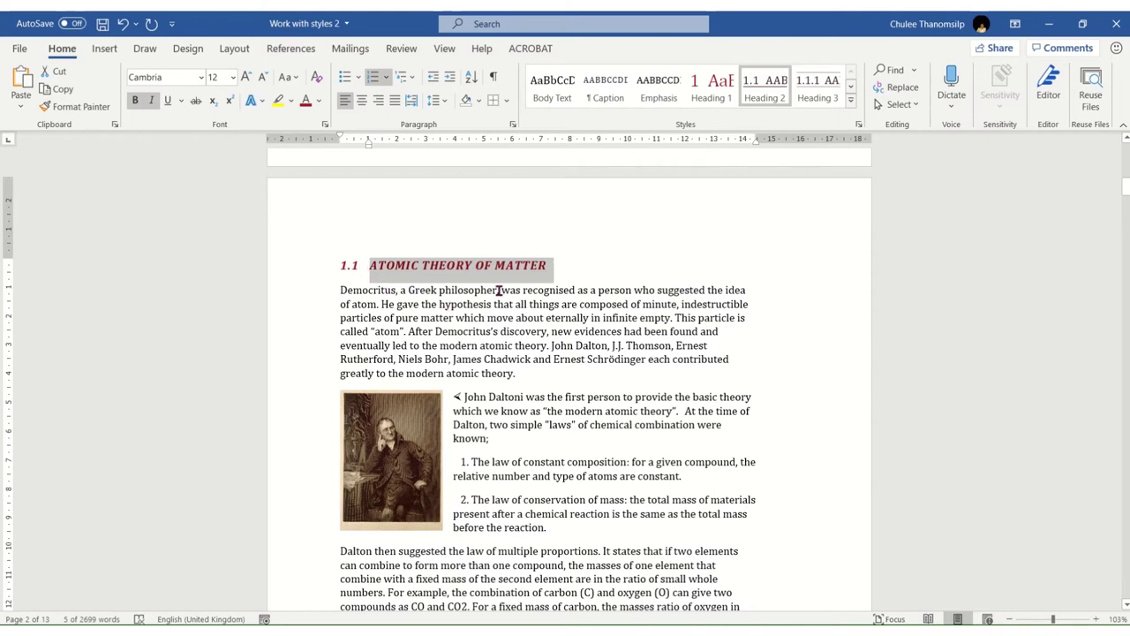
right_click(765, 92)
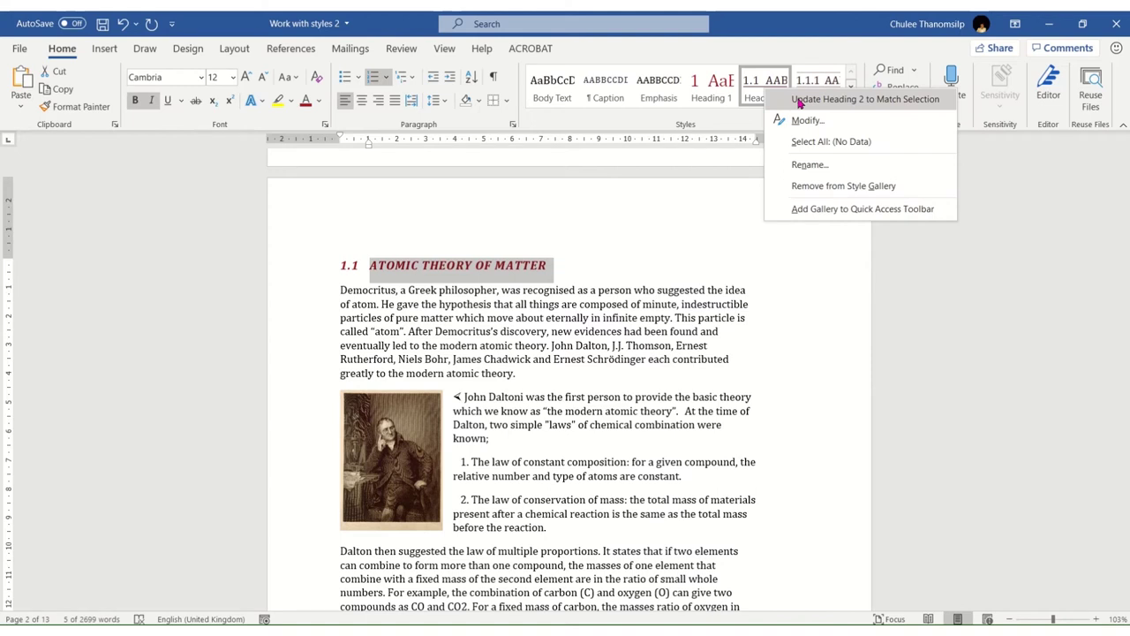
click(799, 99)
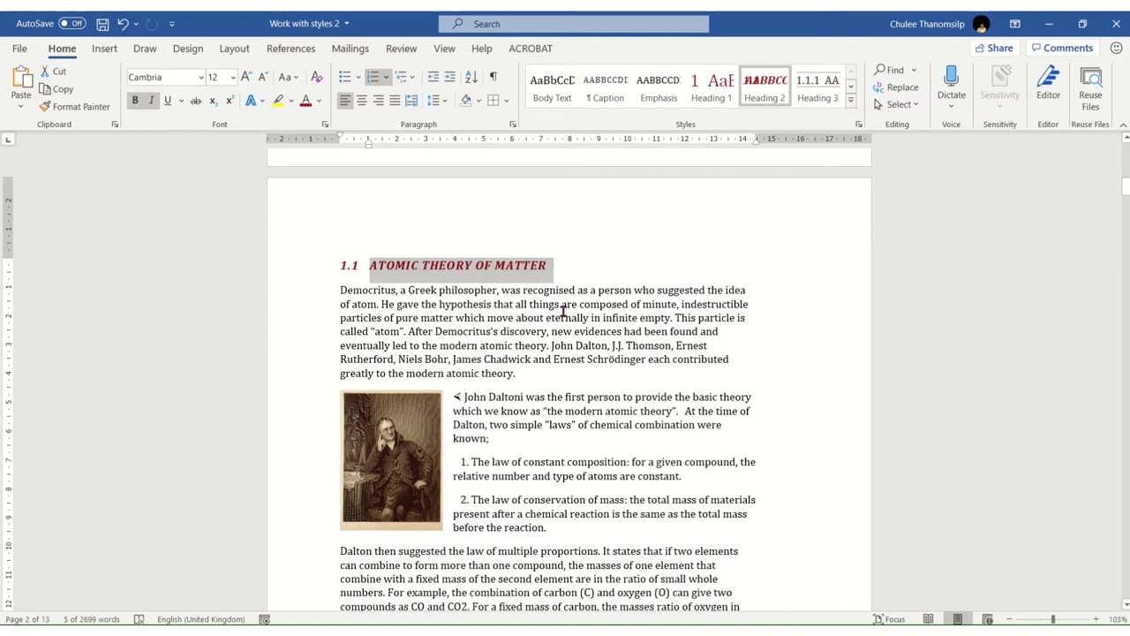
Step: Apply Heading 2 to 'Discovery of Atomic Particles' and 'Discovery of the Electron' (1.2, 1.3)
scroll(563, 311, down, 1)
scroll(563, 312, down, 1)
scroll(563, 312, down, 2)
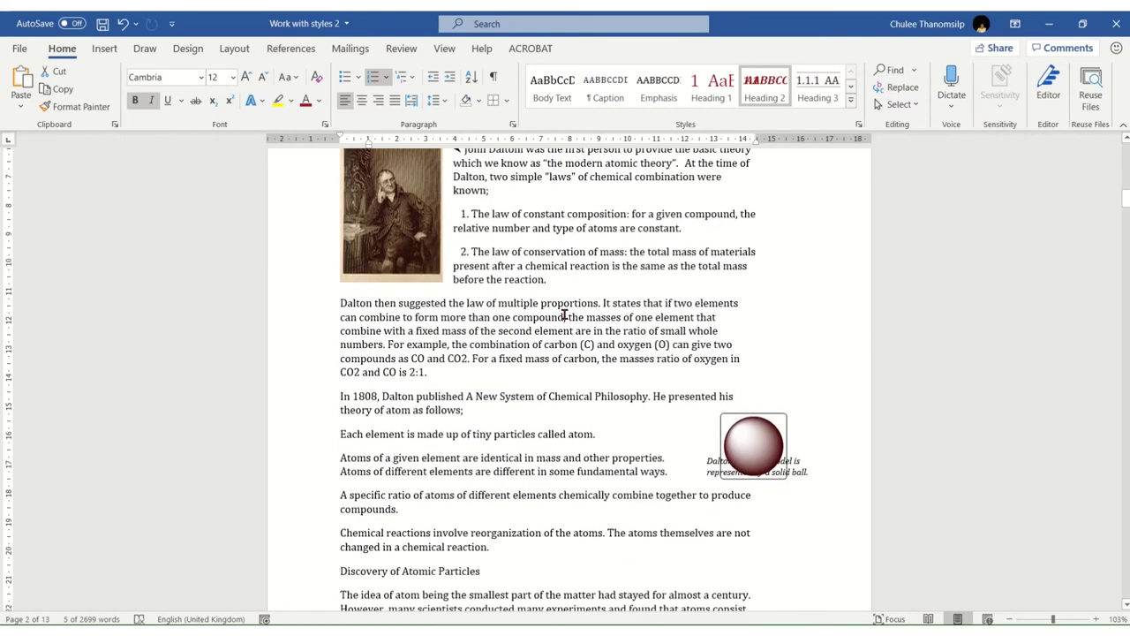
scroll(563, 312, down, 1)
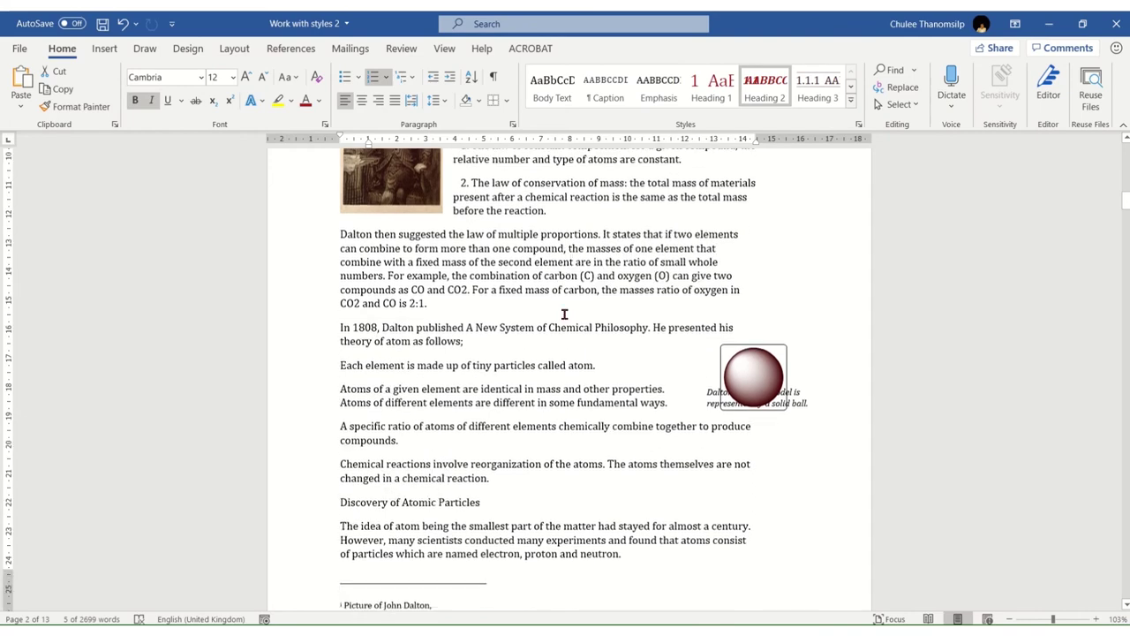
scroll(530, 316, down, 1)
click(315, 405)
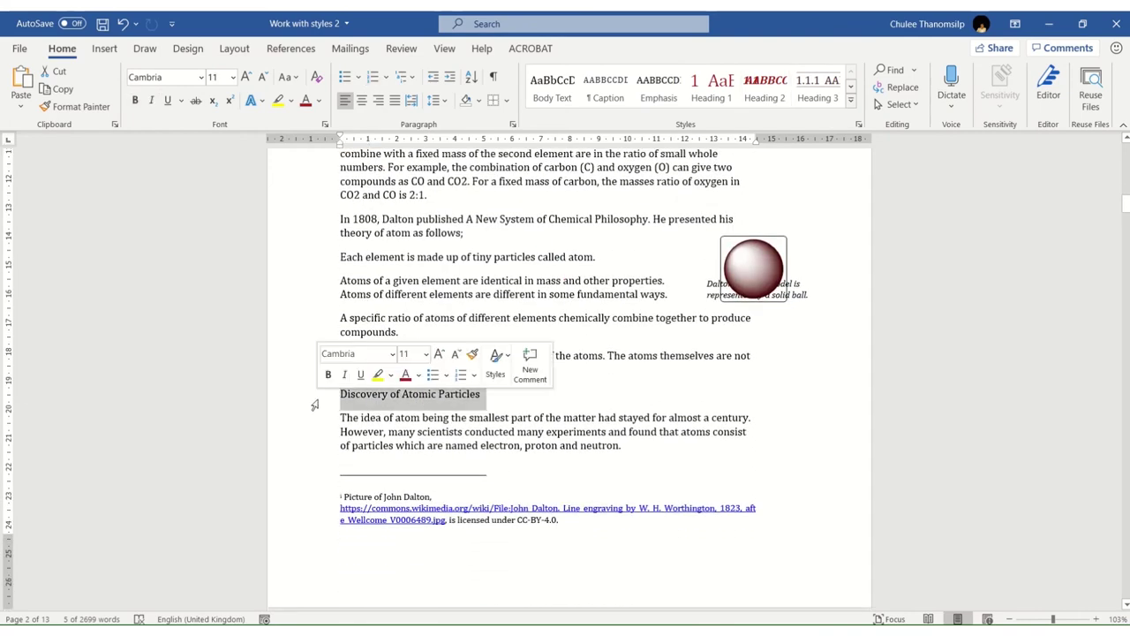
click(764, 93)
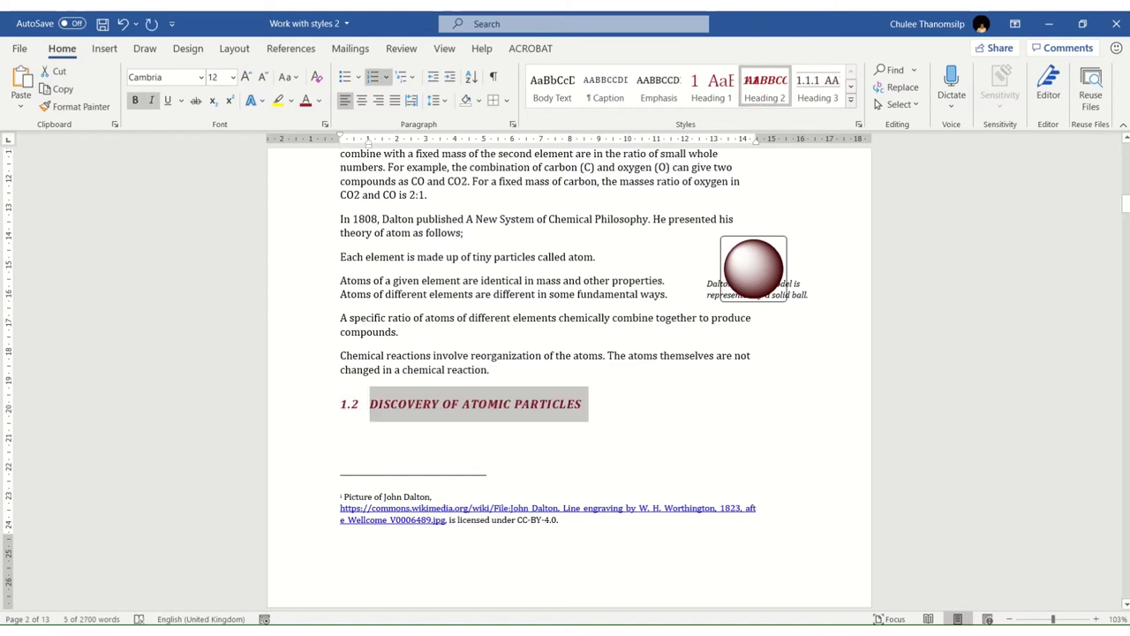
scroll(421, 423, down, 1)
scroll(421, 424, down, 1)
scroll(421, 424, down, 2)
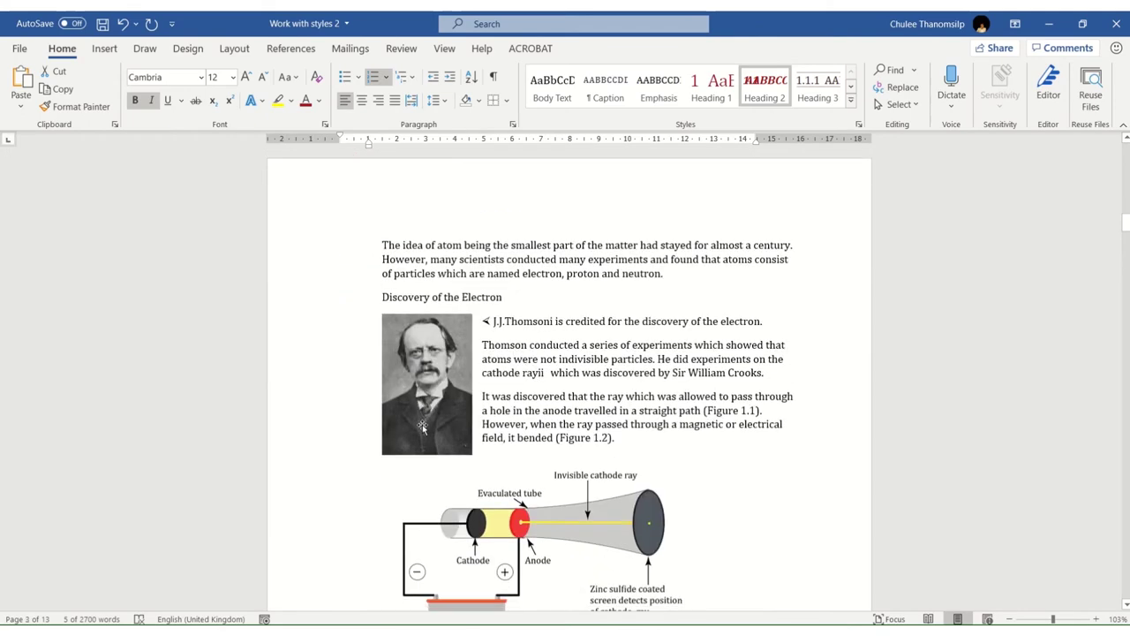
click(349, 306)
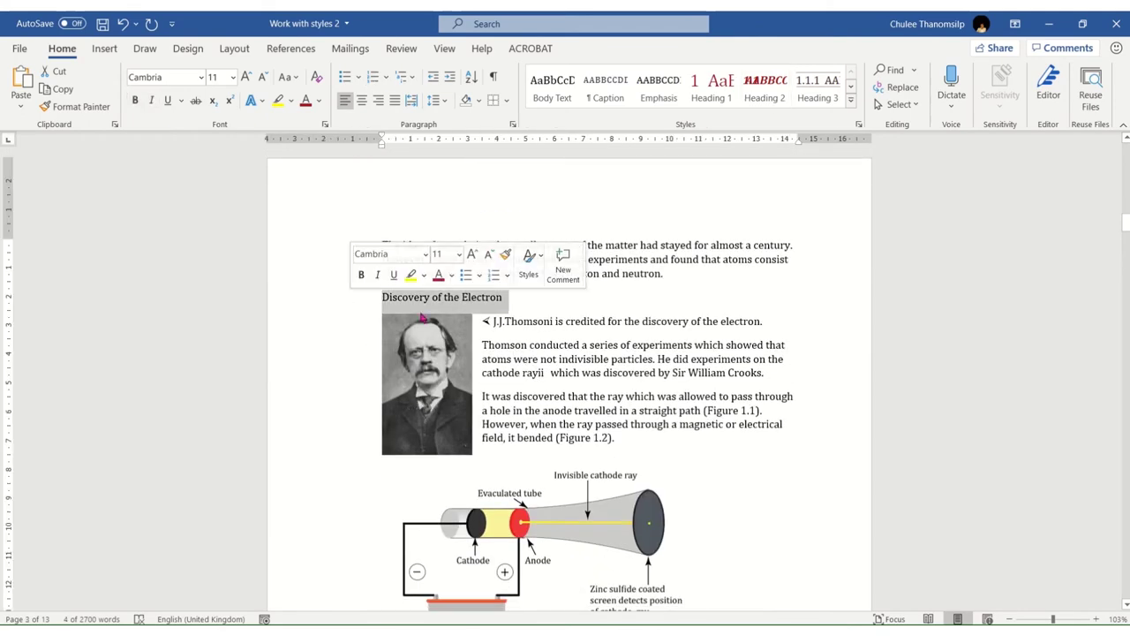
click(755, 88)
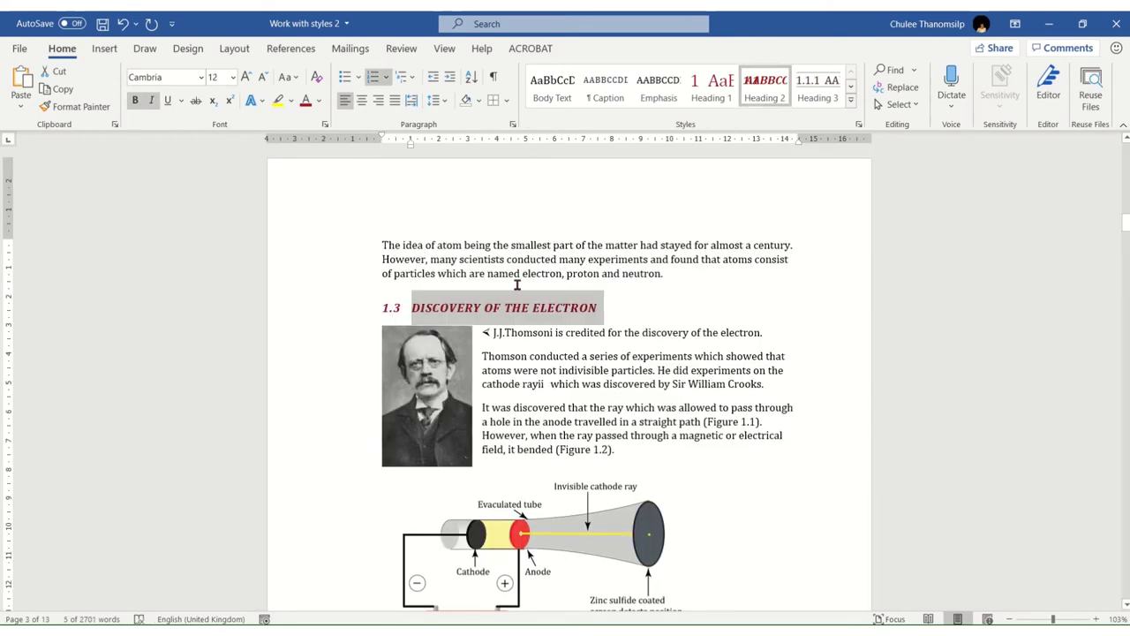
mouse_move(485, 307)
scroll(437, 325, down, 2)
scroll(437, 325, down, 4)
scroll(437, 325, down, 3)
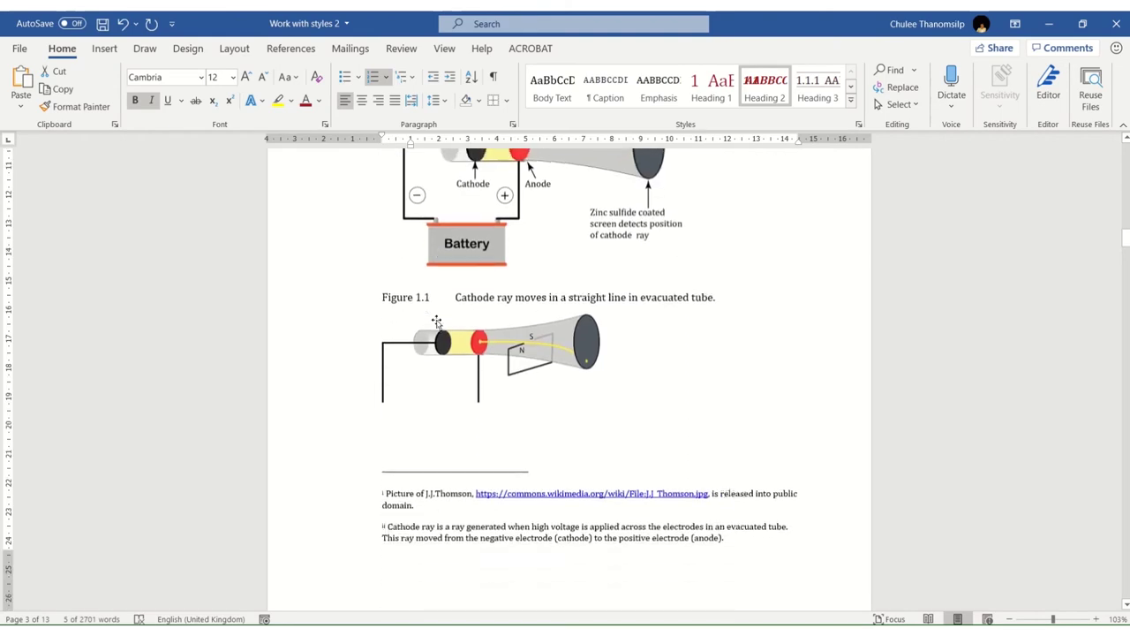
scroll(437, 324, down, 5)
scroll(437, 325, down, 3)
scroll(437, 322, down, 1)
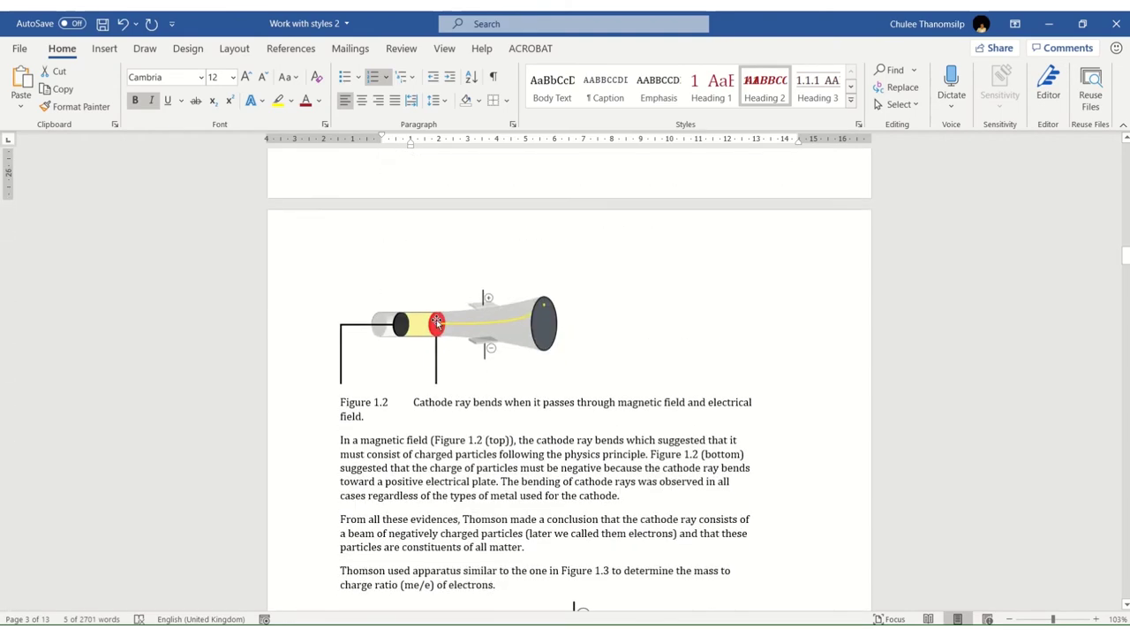
scroll(437, 323, down, 4)
scroll(437, 322, down, 3)
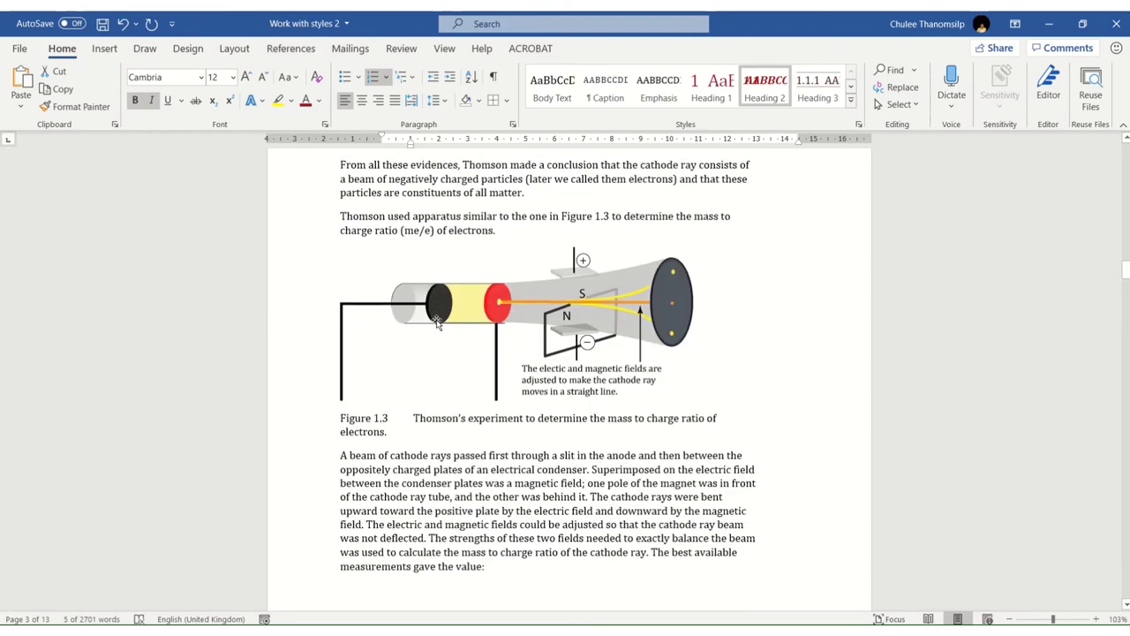
scroll(437, 322, down, 2)
scroll(434, 320, down, 4)
scroll(434, 319, down, 6)
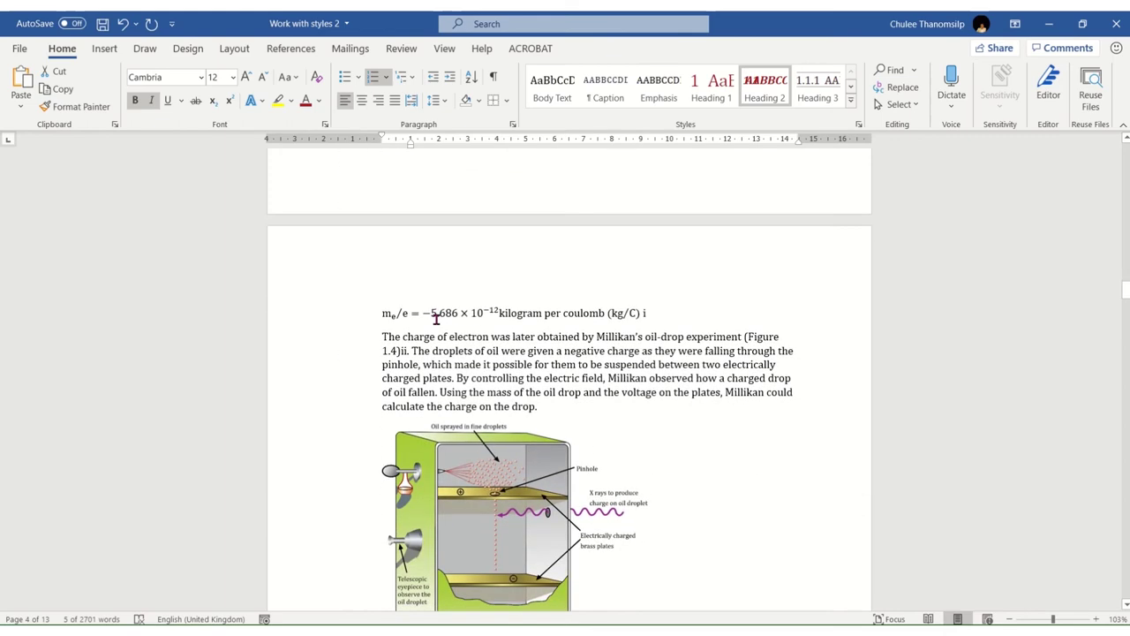
scroll(437, 322, down, 4)
scroll(437, 322, down, 1)
scroll(437, 322, down, 1)
scroll(424, 344, down, 2)
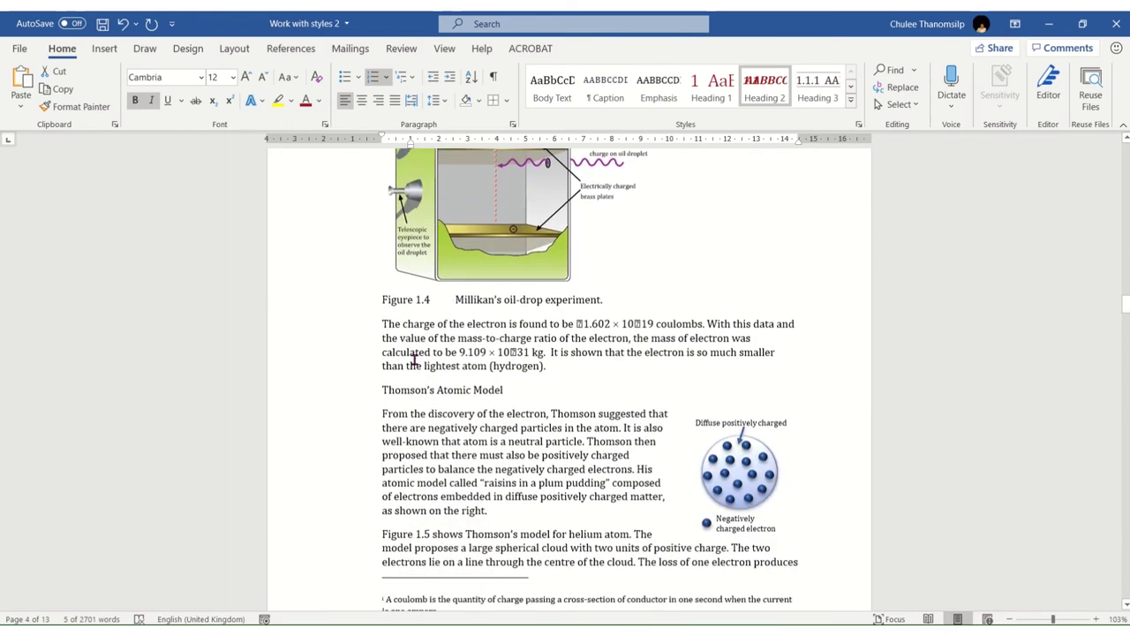
click(334, 395)
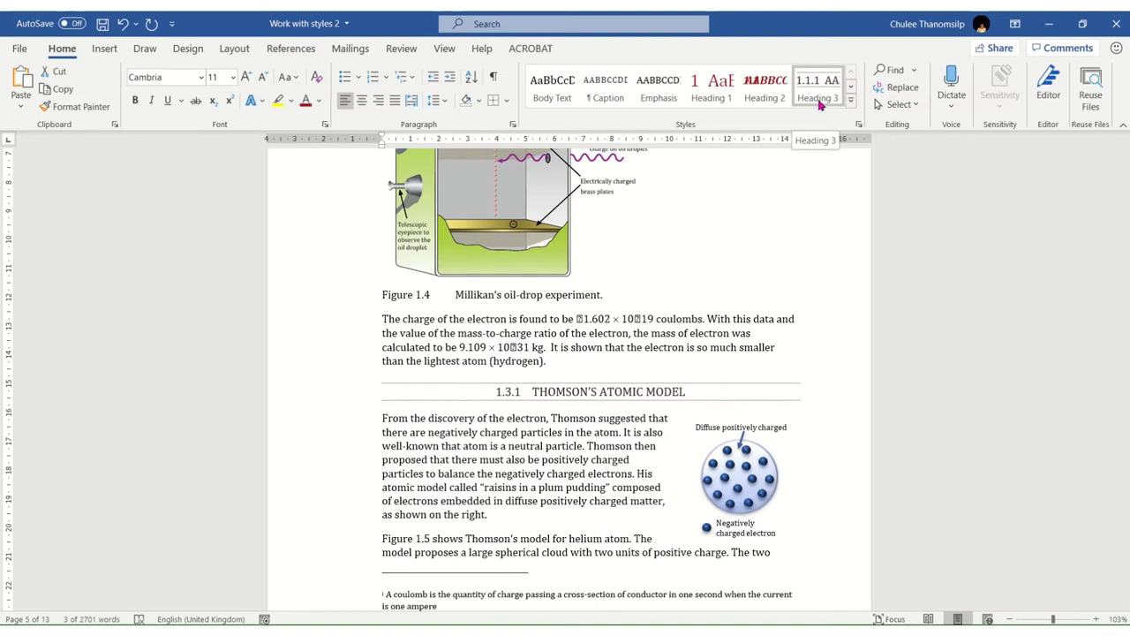
Step: Apply Heading 3 to Thomson's Atomic Model, remove its borders, left-align it, and make it dark red italic
click(819, 99)
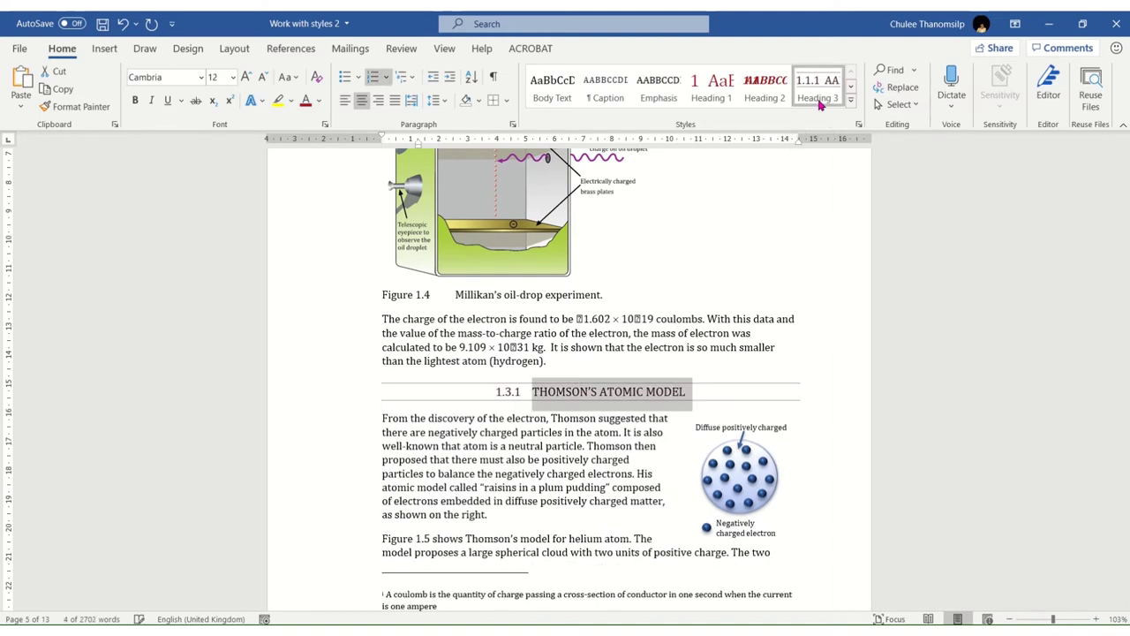
click(493, 102)
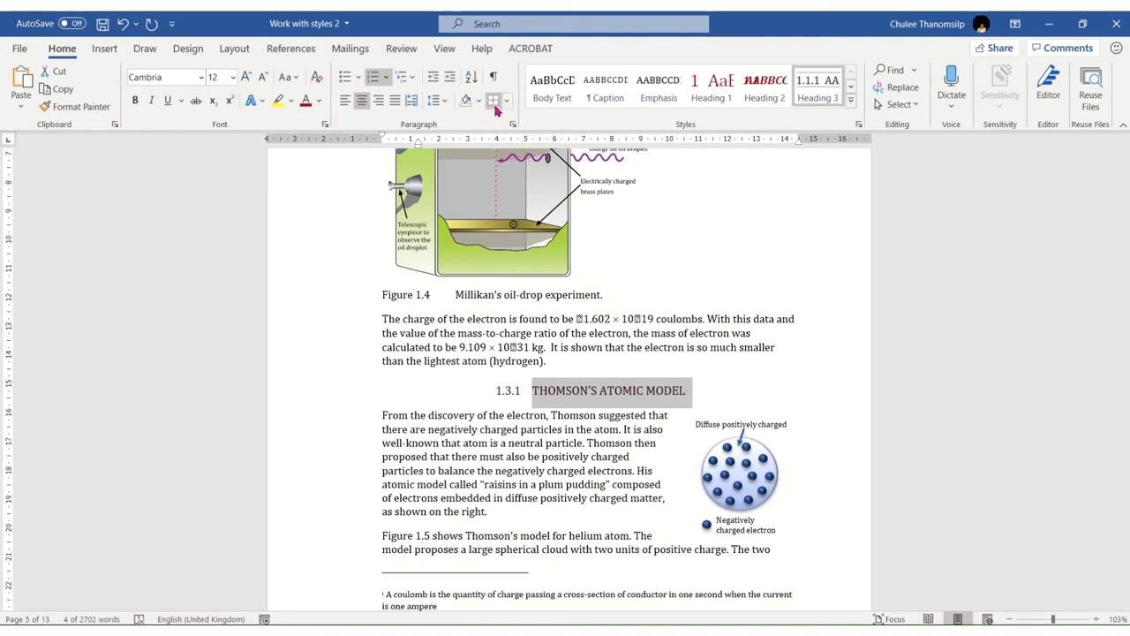
click(345, 104)
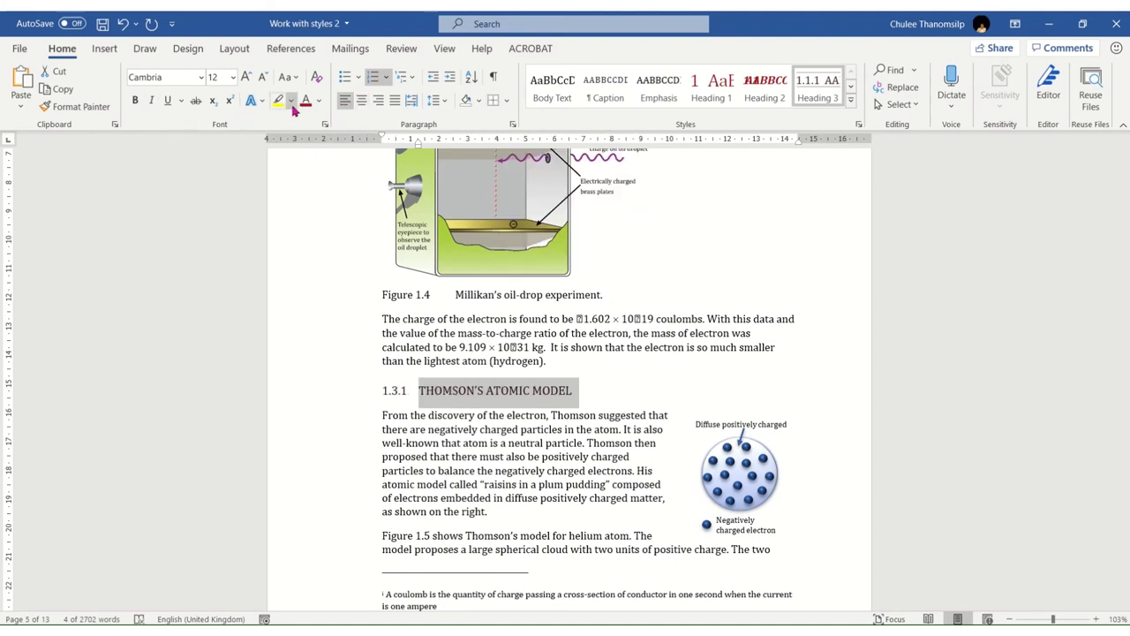
click(306, 103)
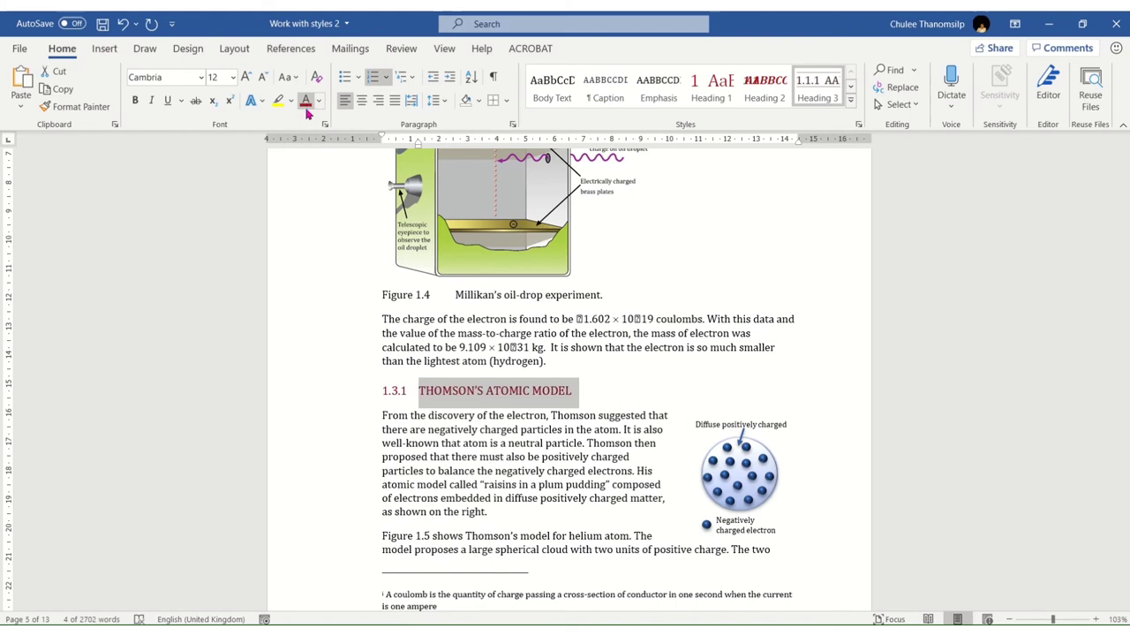
click(151, 100)
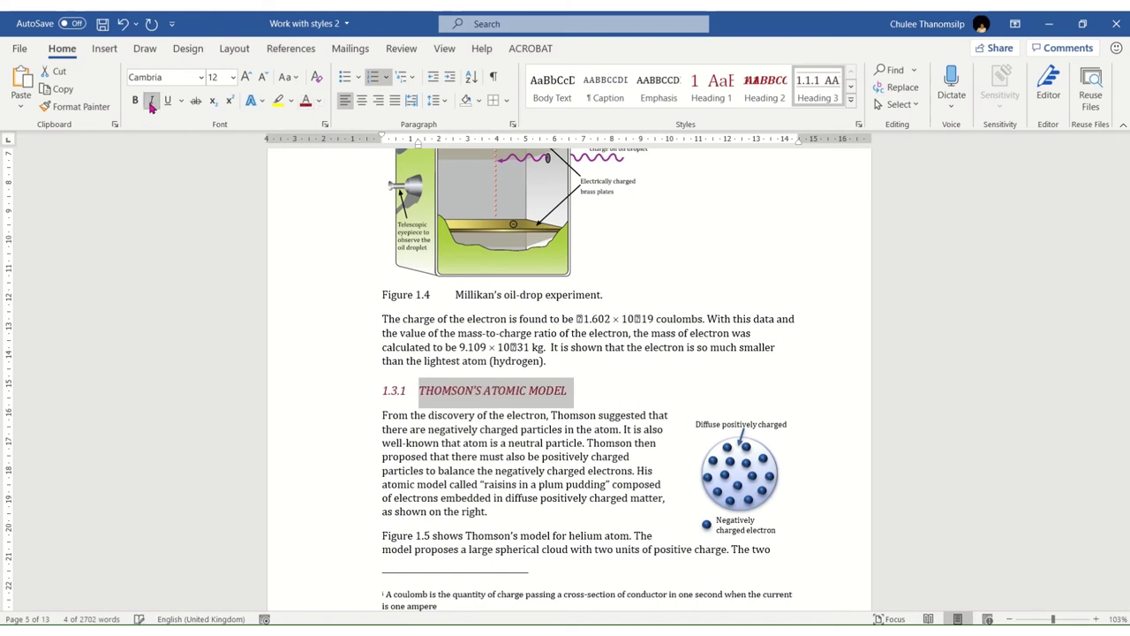
Step: Update the Heading 3 style to match the formatted 1.3.1 heading
right_click(820, 94)
click(830, 106)
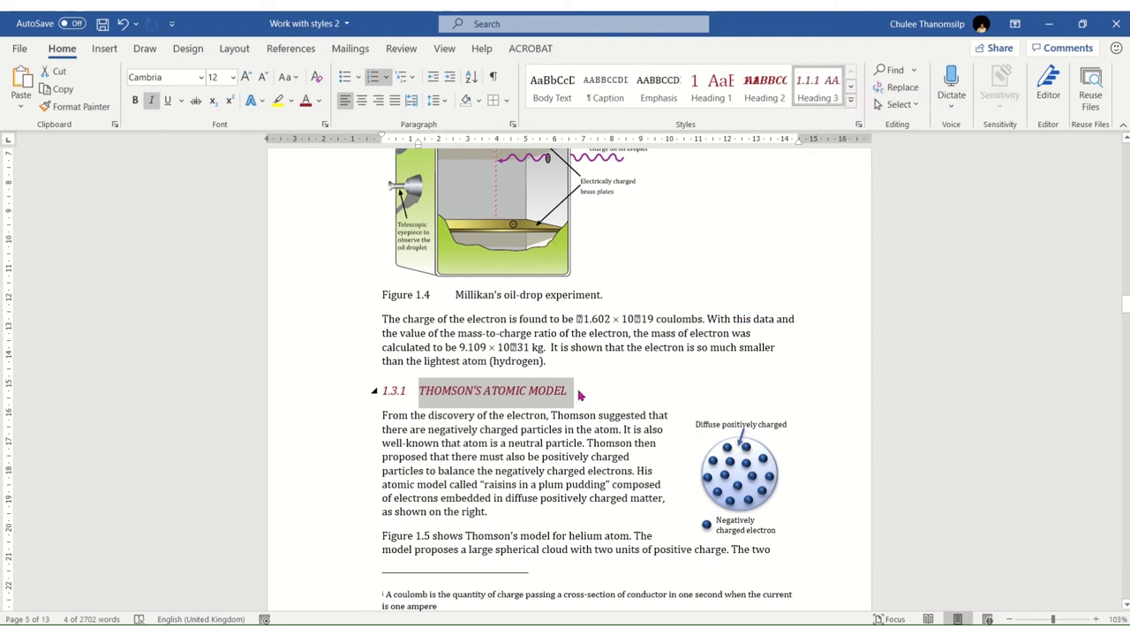
click(444, 48)
click(360, 104)
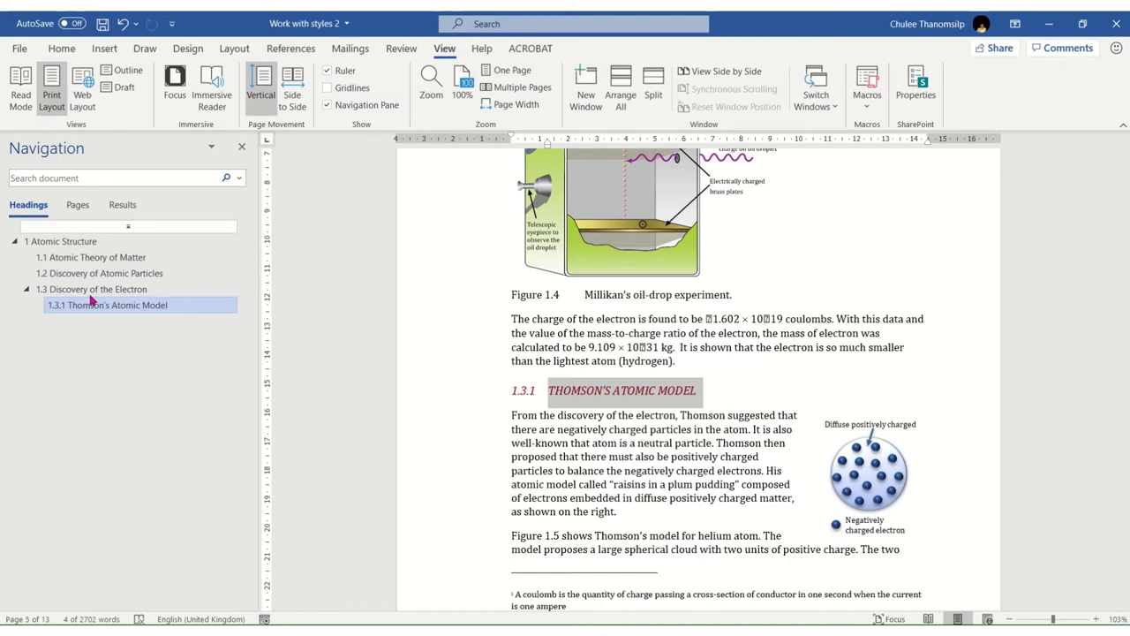
drag(92, 296, 91, 274)
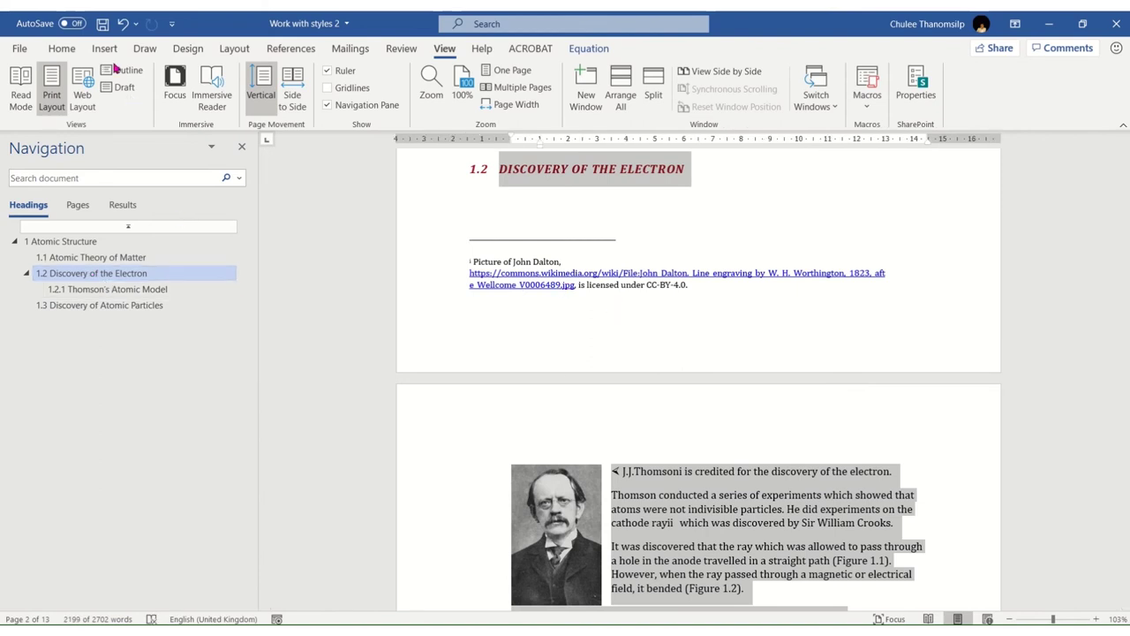
click(122, 24)
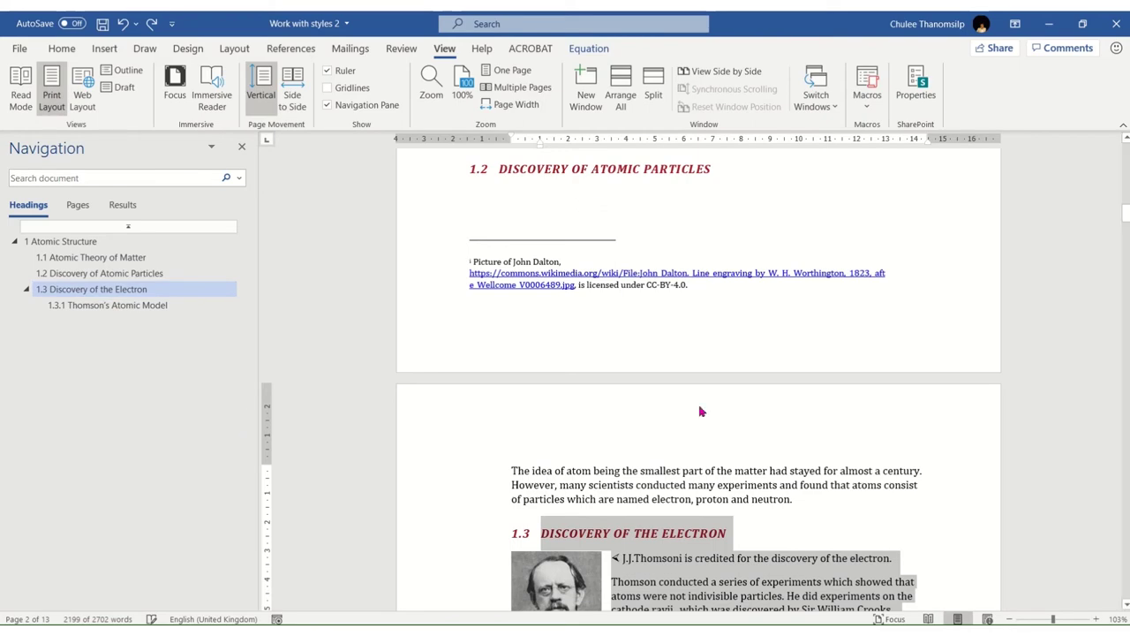
scroll(761, 395, up, 5)
scroll(762, 392, up, 5)
scroll(762, 392, up, 5)
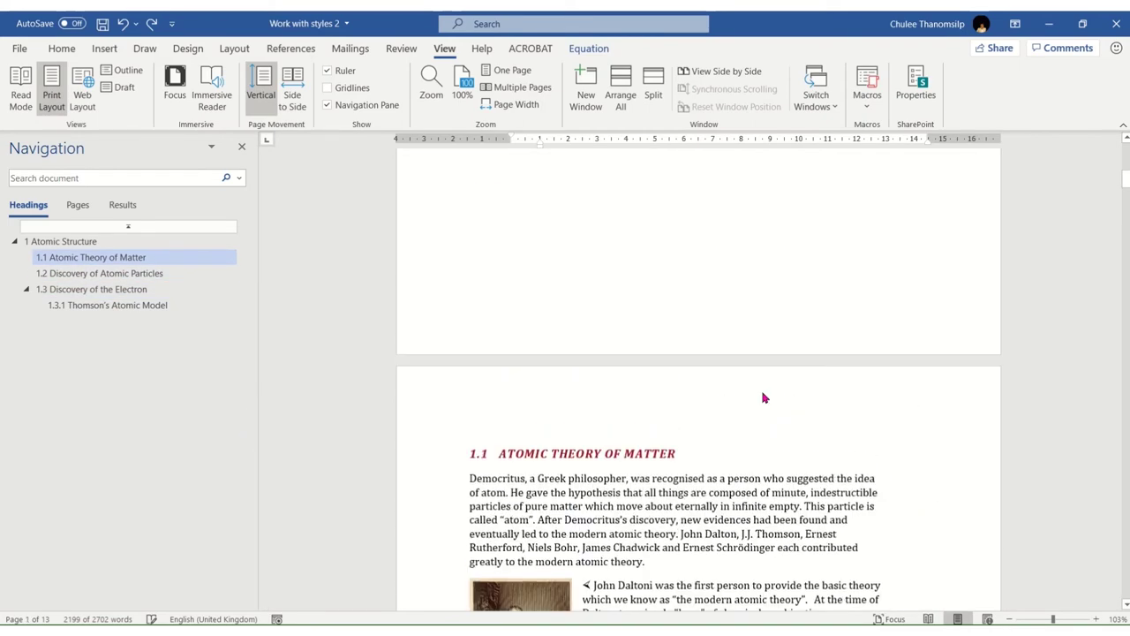
scroll(762, 391, up, 5)
scroll(762, 392, up, 5)
scroll(762, 392, up, 3)
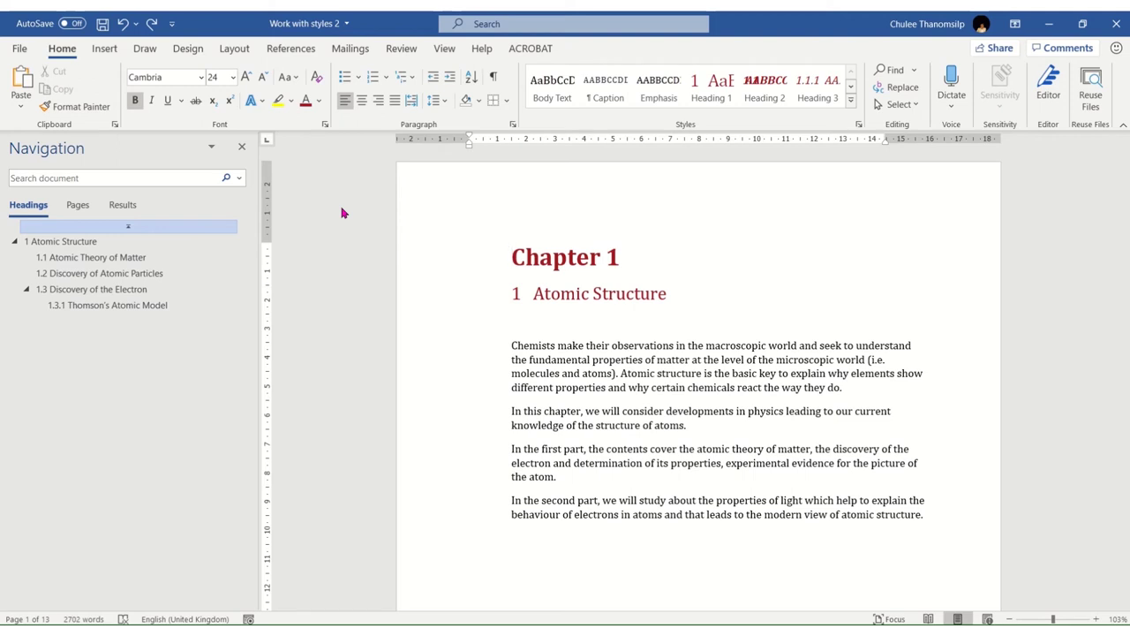
Step: Add a blank line above Chapter 1 and give it the Normal style
key(Return)
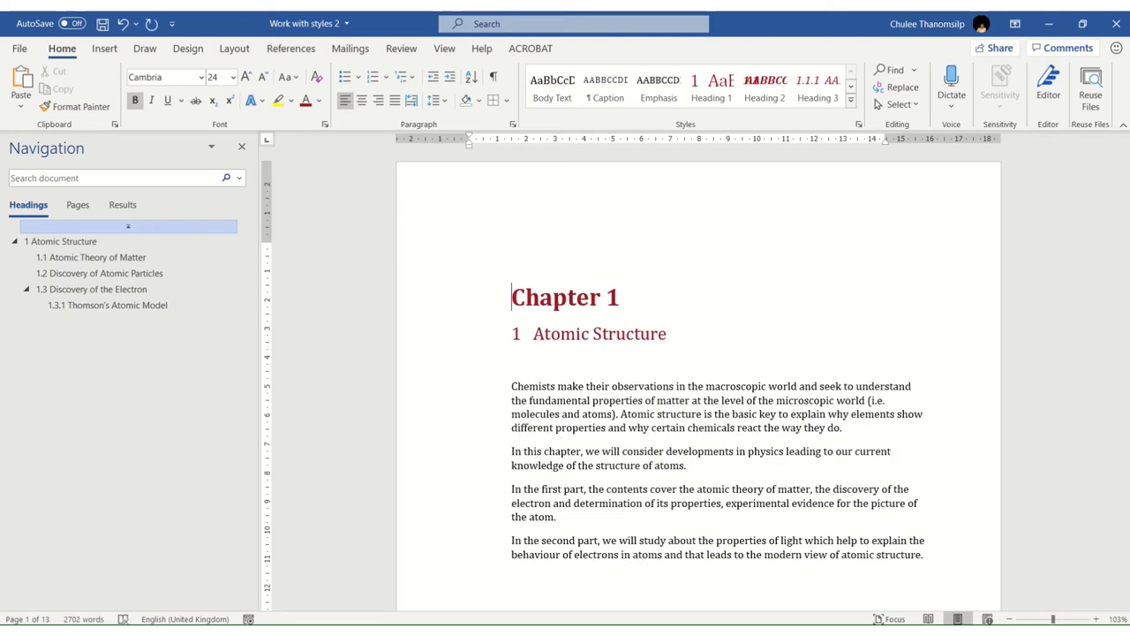
click(518, 256)
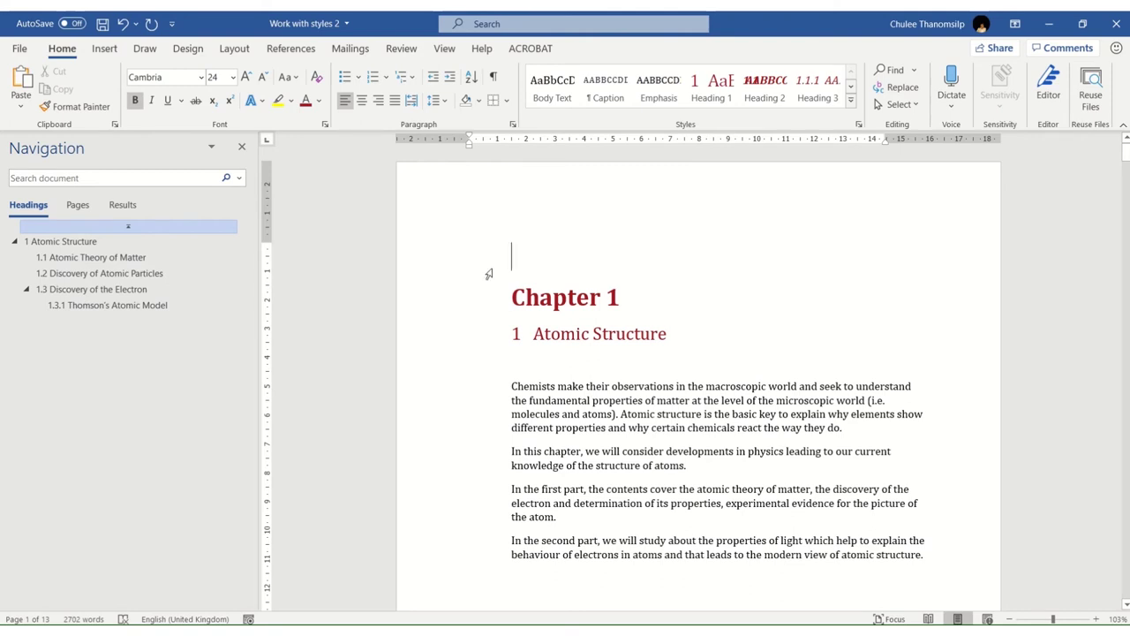
click(850, 100)
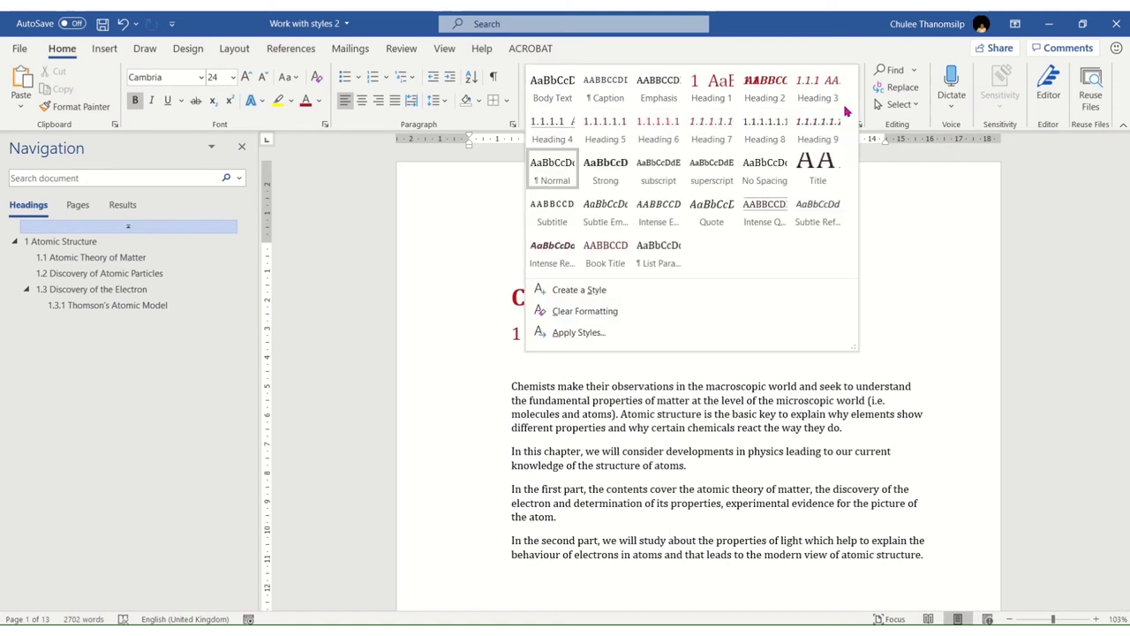
click(569, 170)
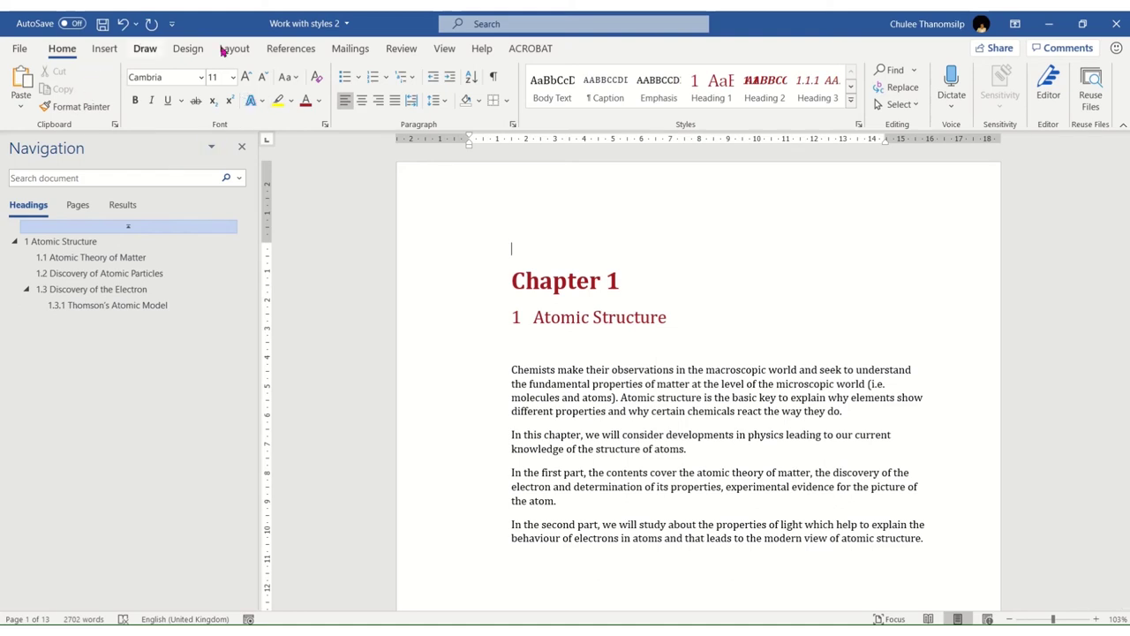
click(303, 55)
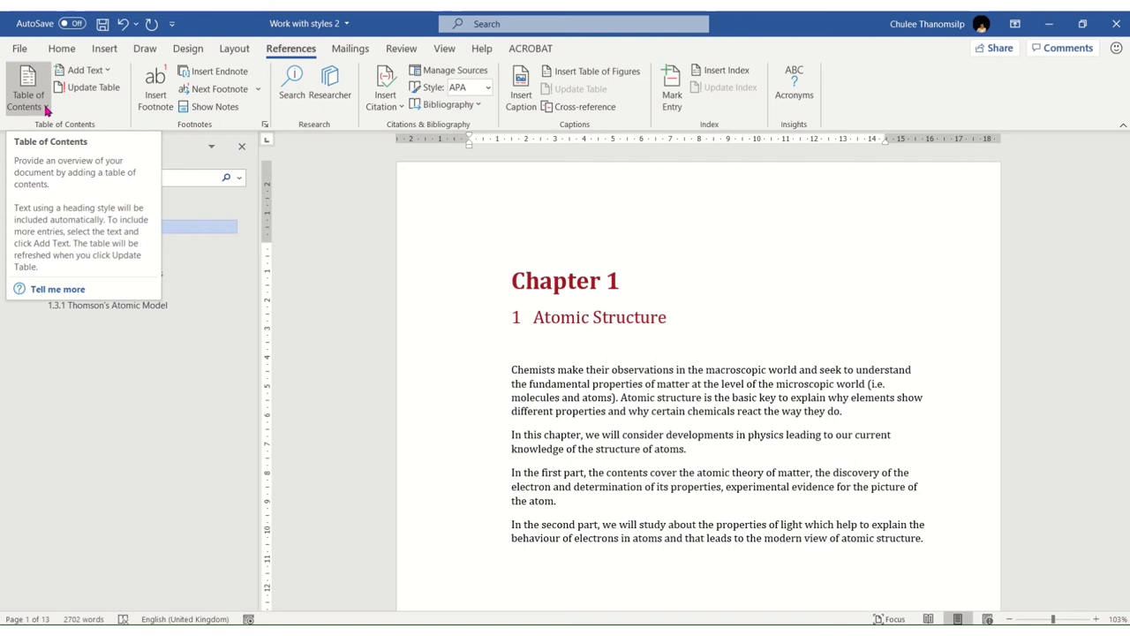
Step: Insert a custom table of contents showing 4 heading levels above Chapter 1
click(45, 108)
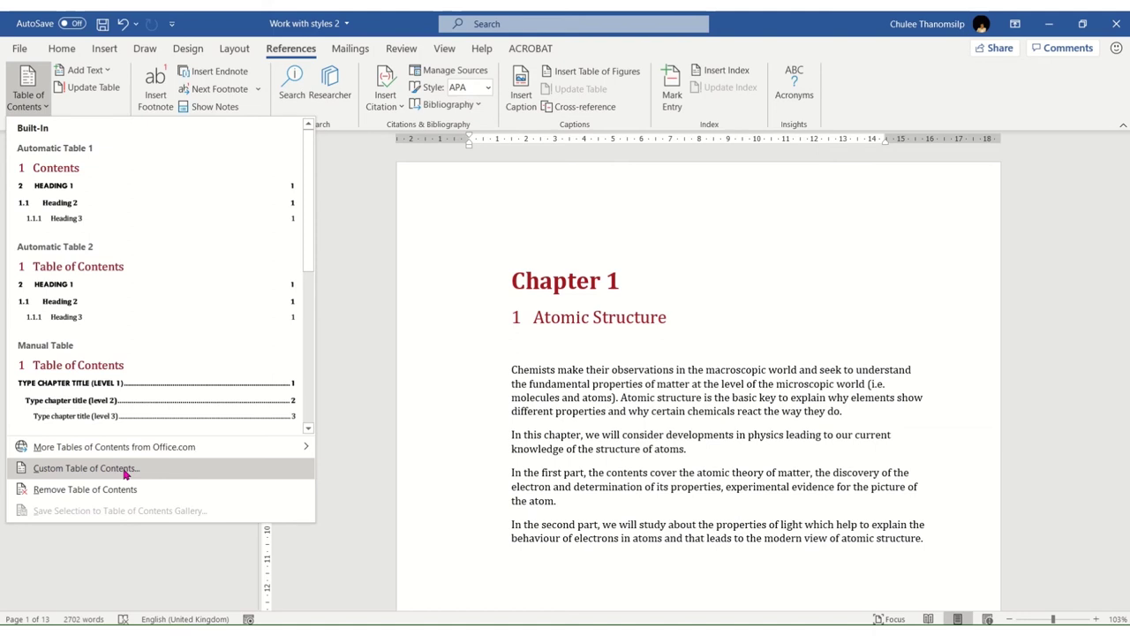
click(125, 474)
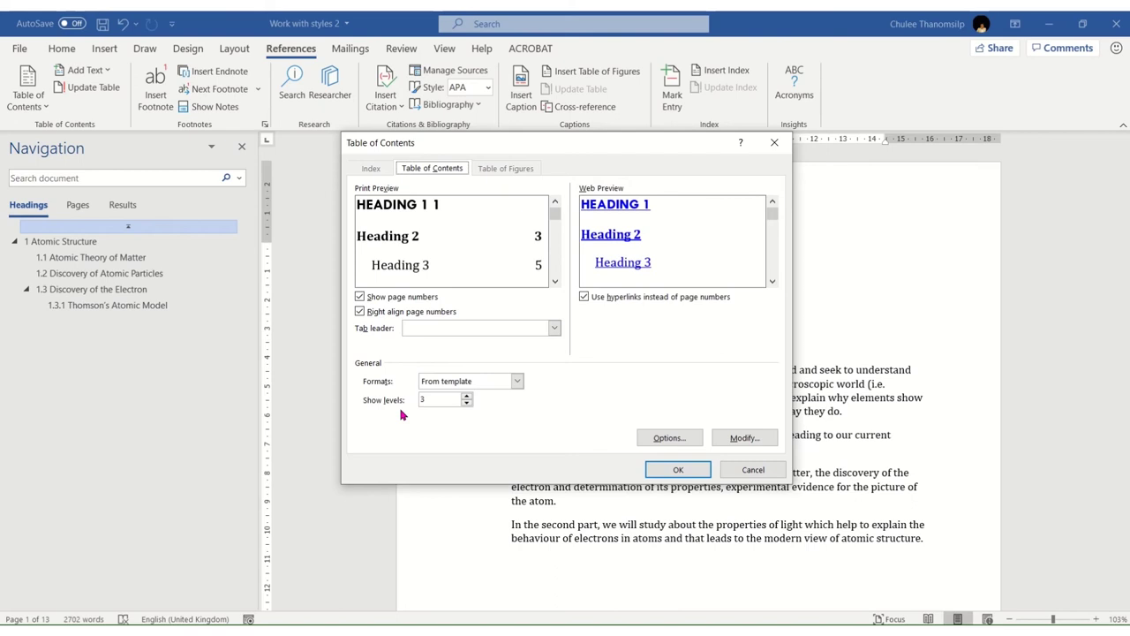
click(467, 397)
click(467, 403)
click(677, 471)
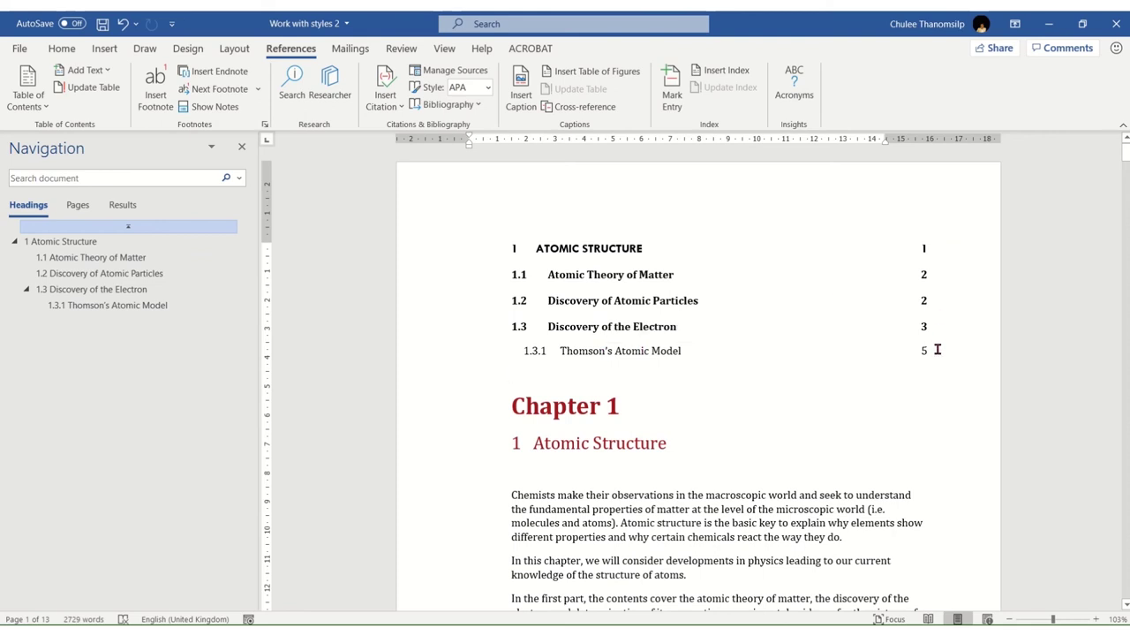
click(510, 245)
Step: Type a 'TABLE OF CONTENTS' title above the contents and turn off All caps for it
key(Return)
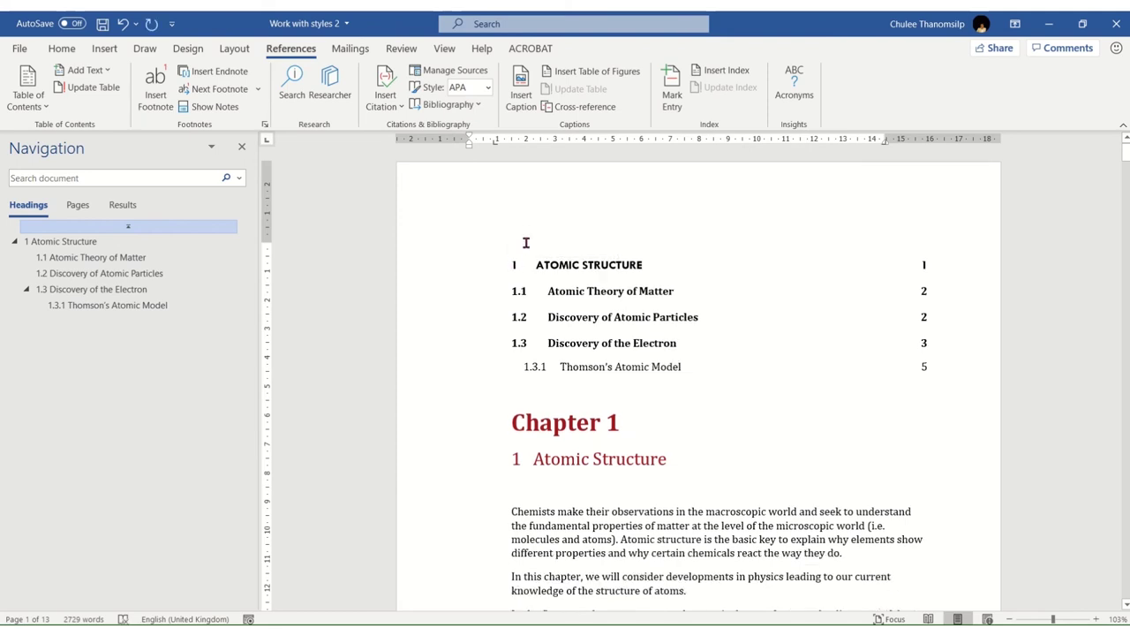
text(TABLE)
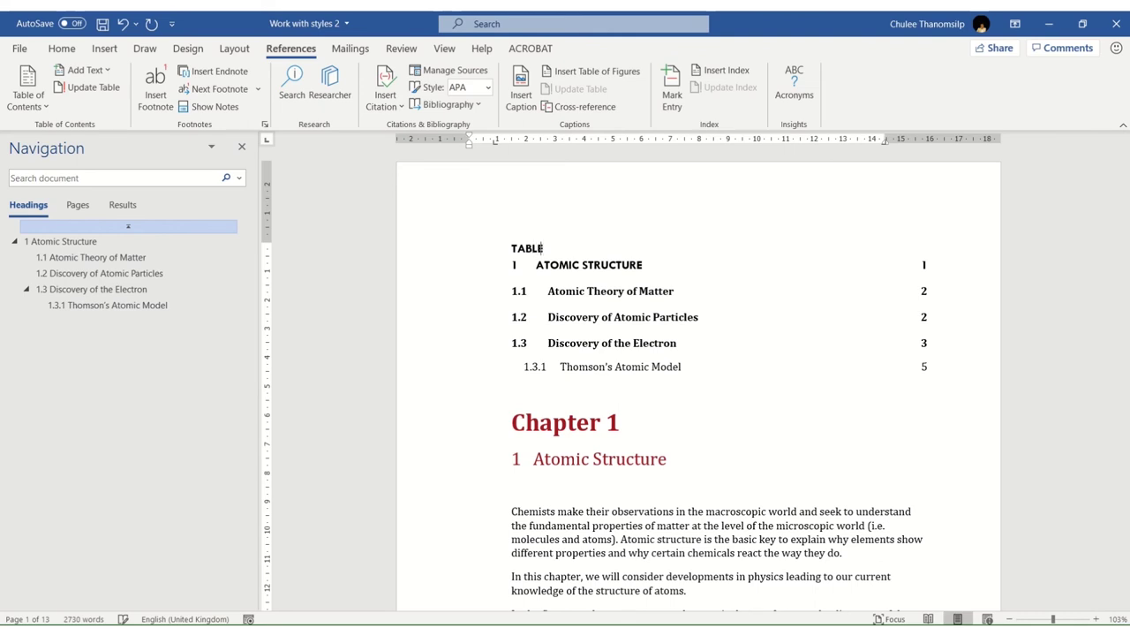
text( OF)
text( CONTENT)
text(S)
click(487, 254)
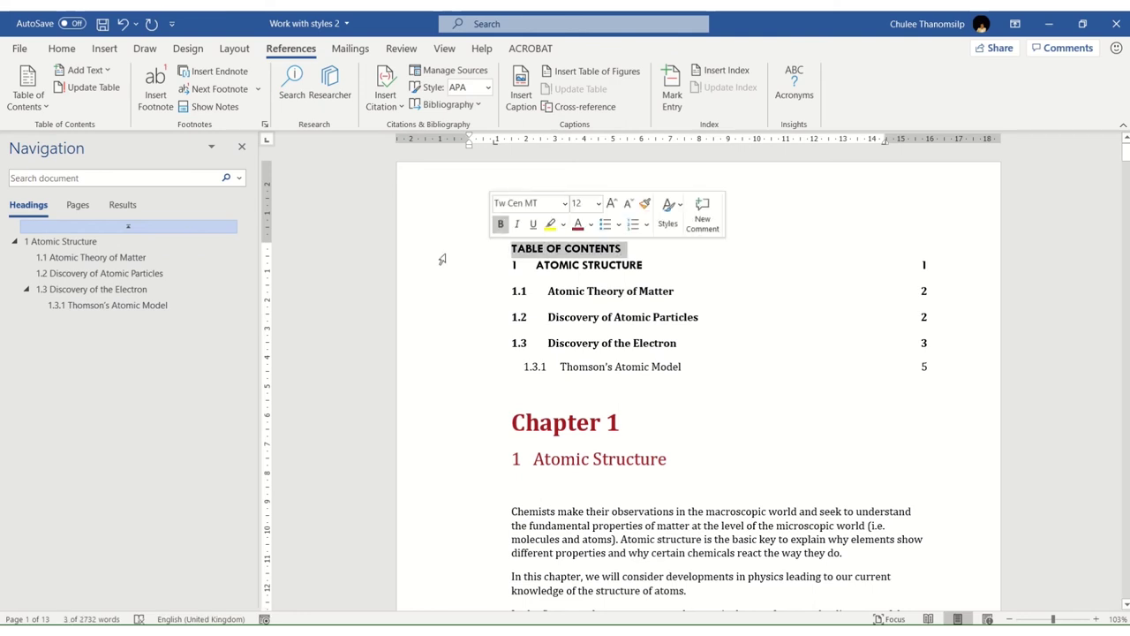
click(62, 48)
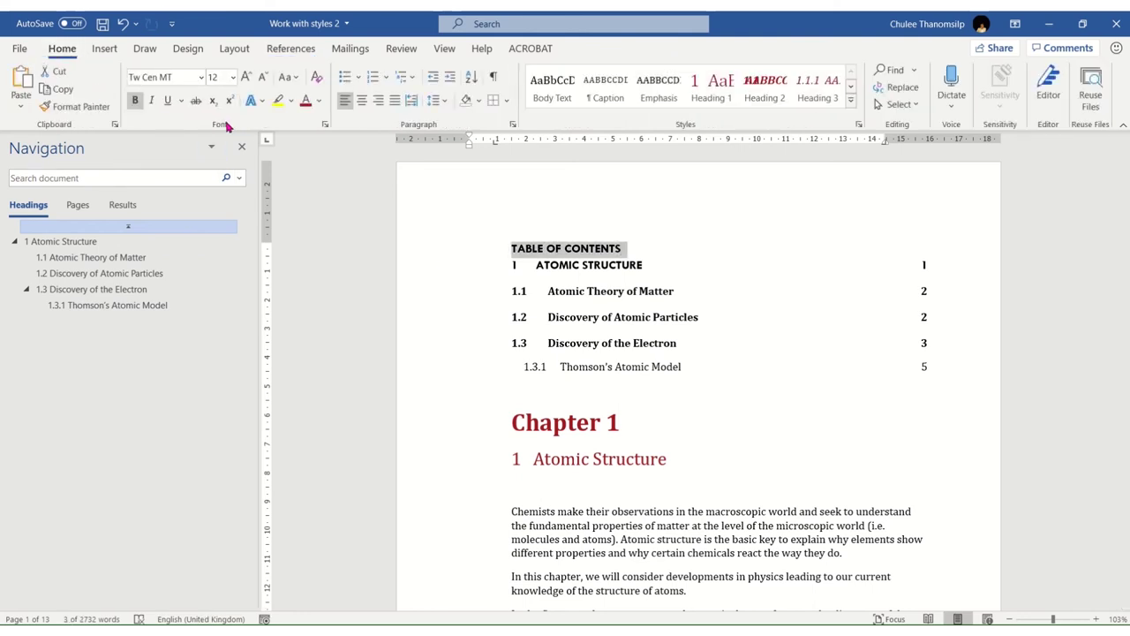
click(325, 124)
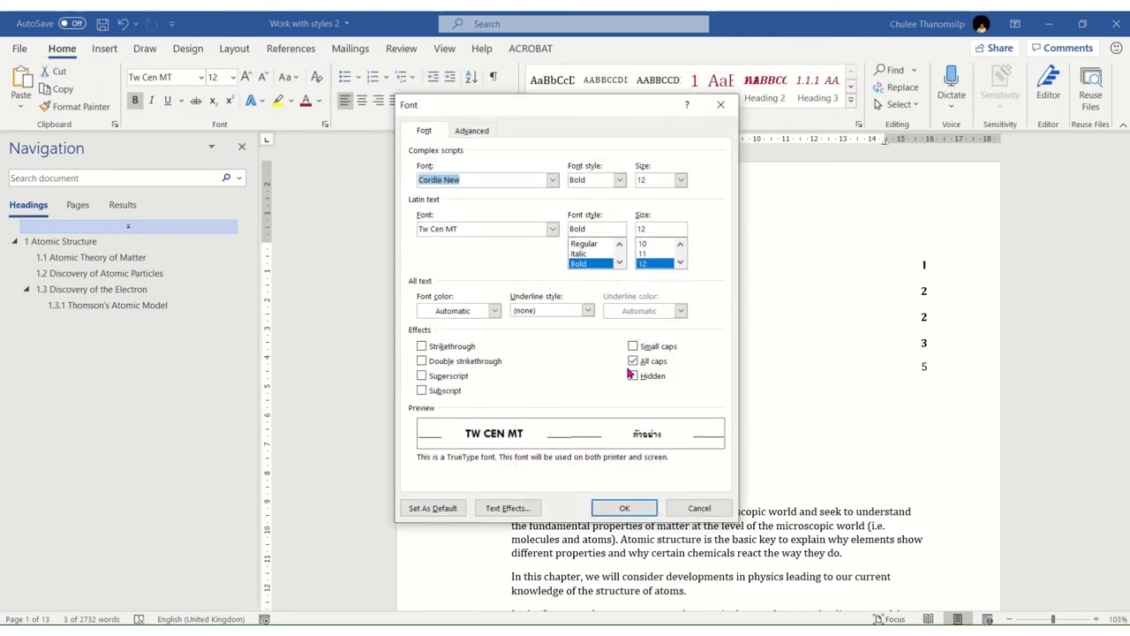
click(632, 361)
click(623, 508)
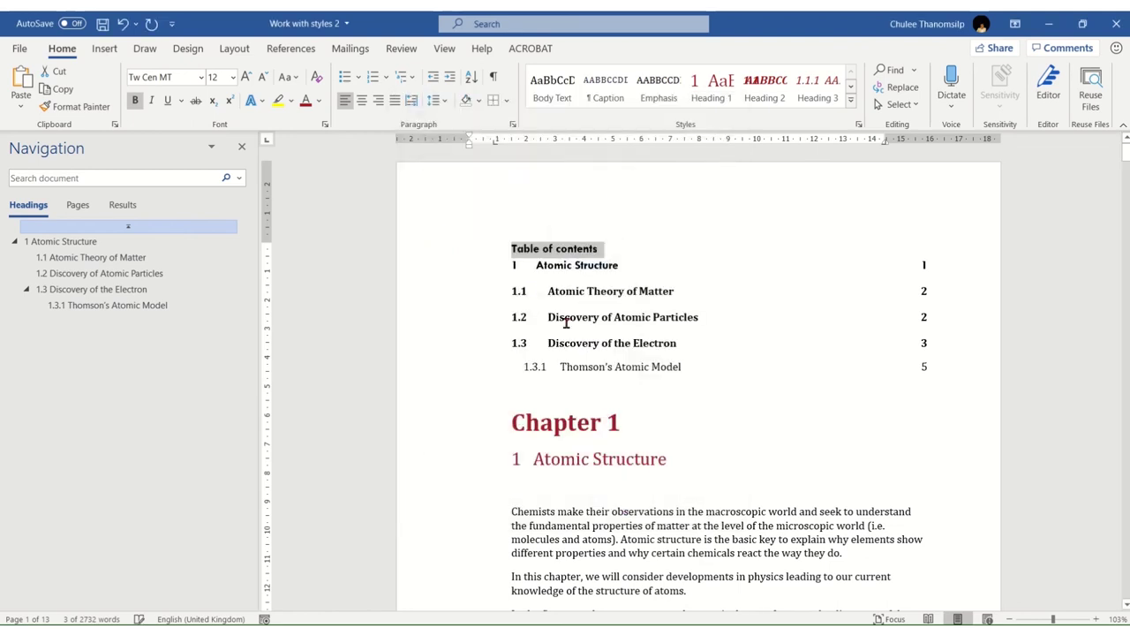
Step: Grow the table of contents title to 20 pt
click(247, 78)
click(247, 77)
click(248, 78)
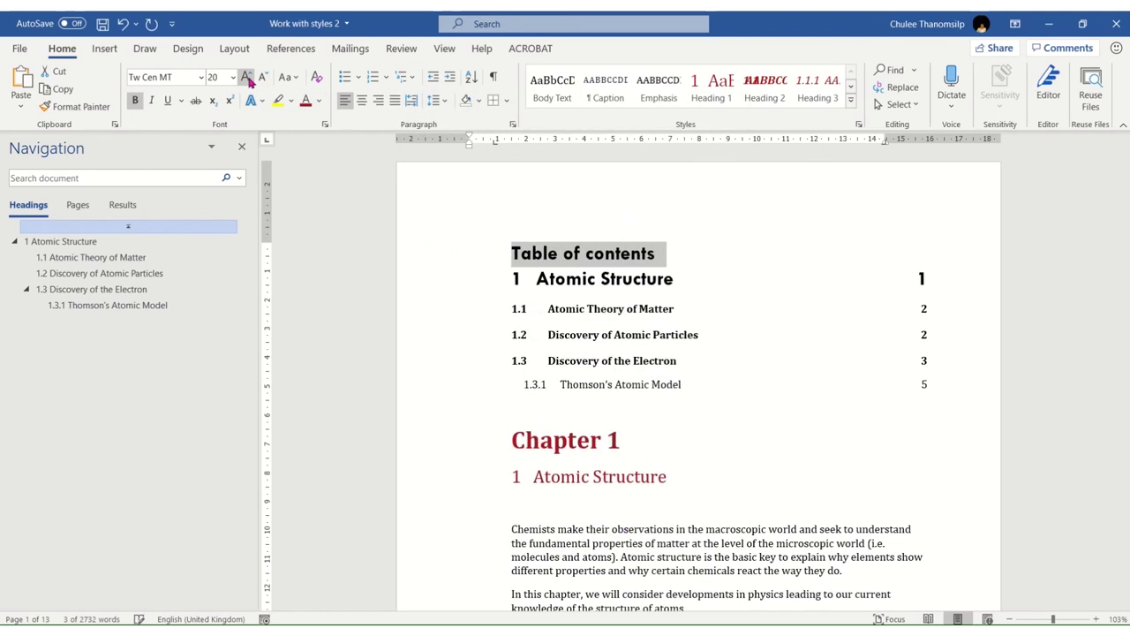
click(248, 78)
click(547, 437)
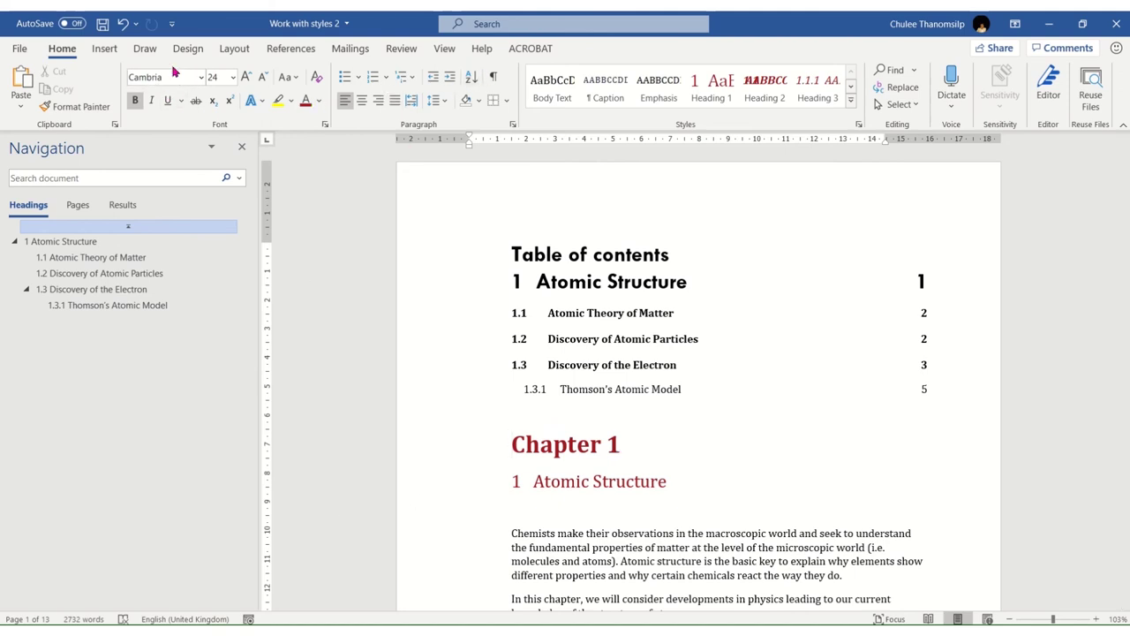
click(234, 51)
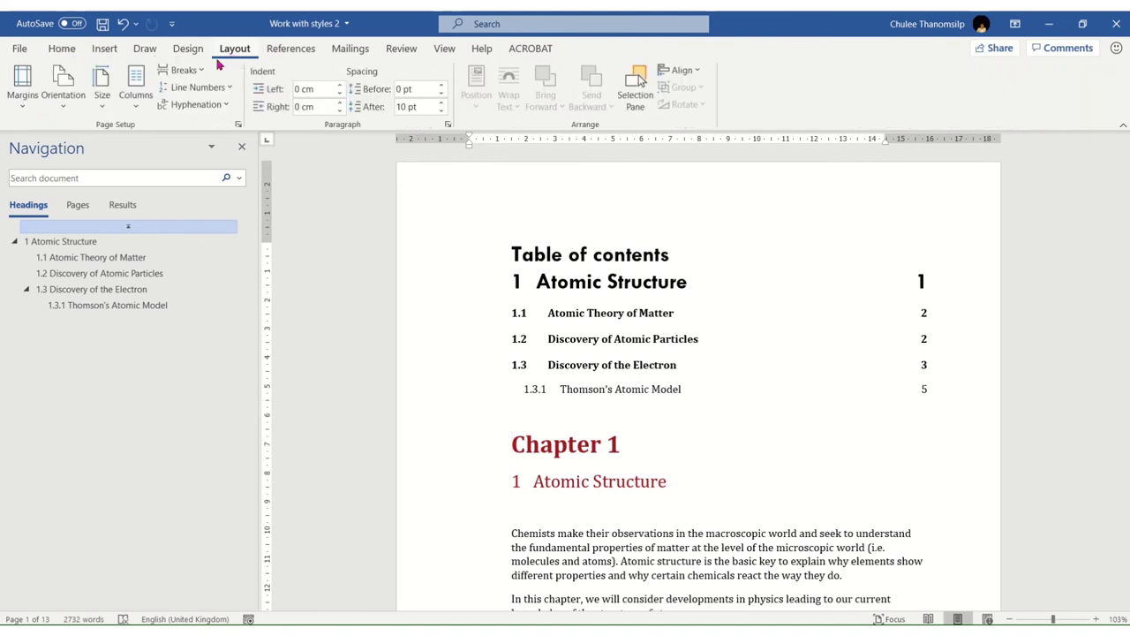
Step: Insert a page break before Chapter 1 so the contents stand alone on page 1
click(186, 70)
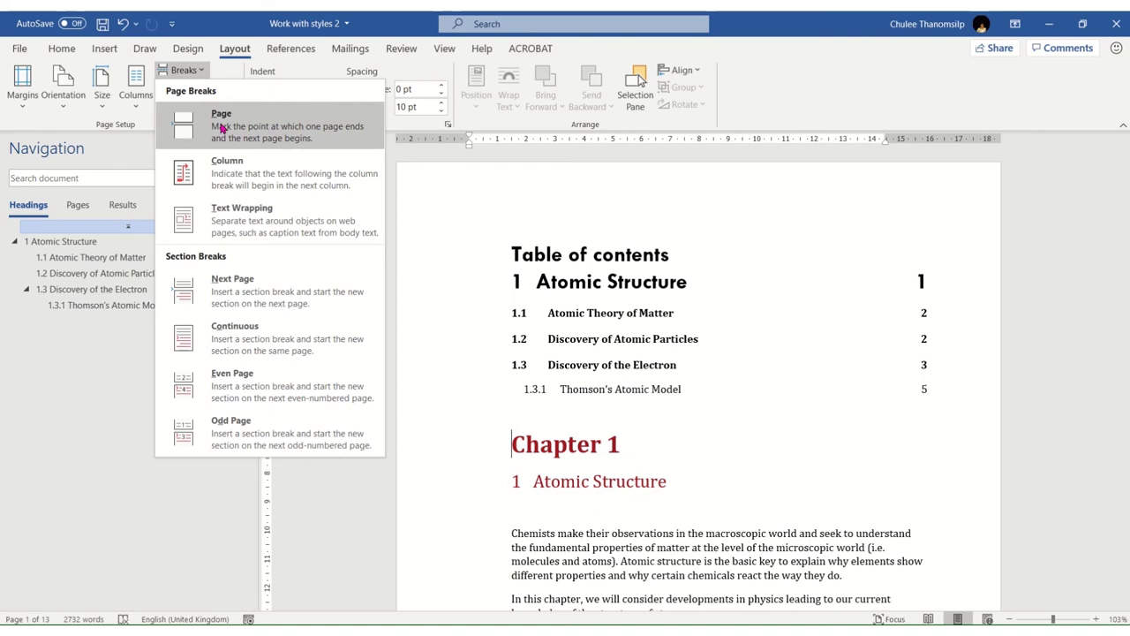
click(221, 128)
scroll(609, 457, down, 2)
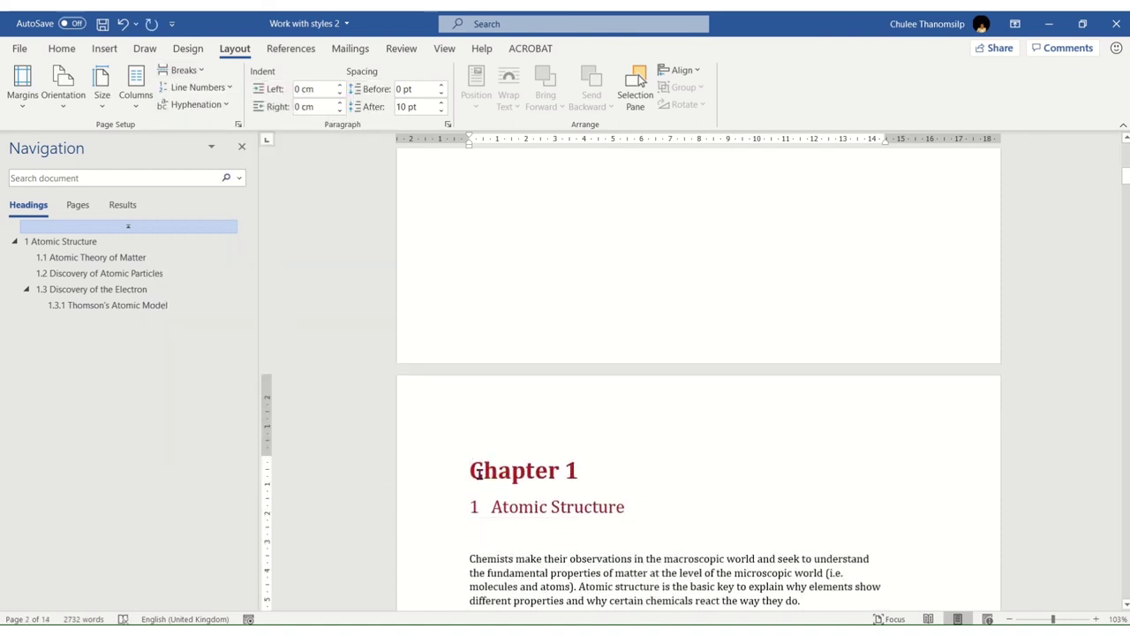
scroll(475, 472, up, 1)
scroll(555, 411, up, 3)
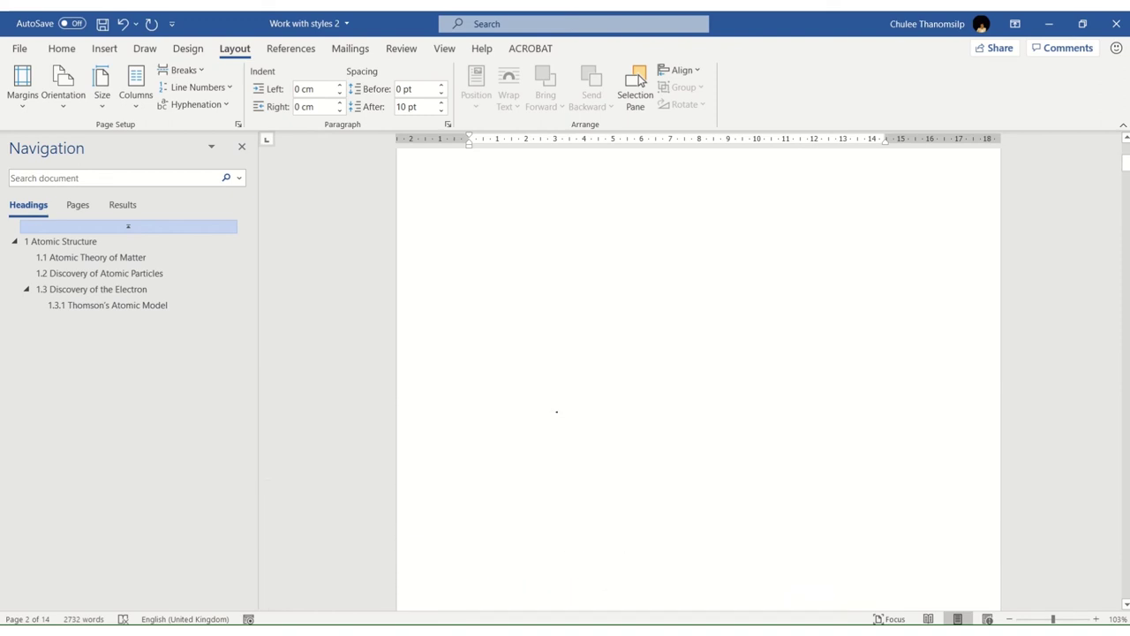
scroll(550, 419, up, 3)
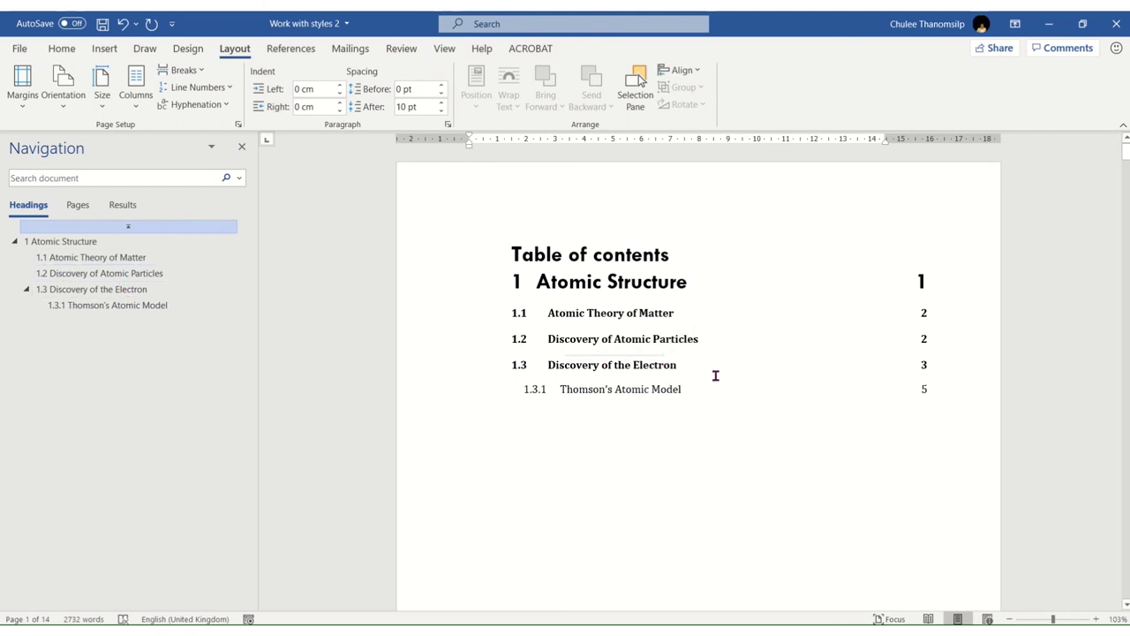
Step: Drag Discovery of Atomic Particles below Thomson's Atomic Model in the Navigation pane and make it Heading 3
click(126, 280)
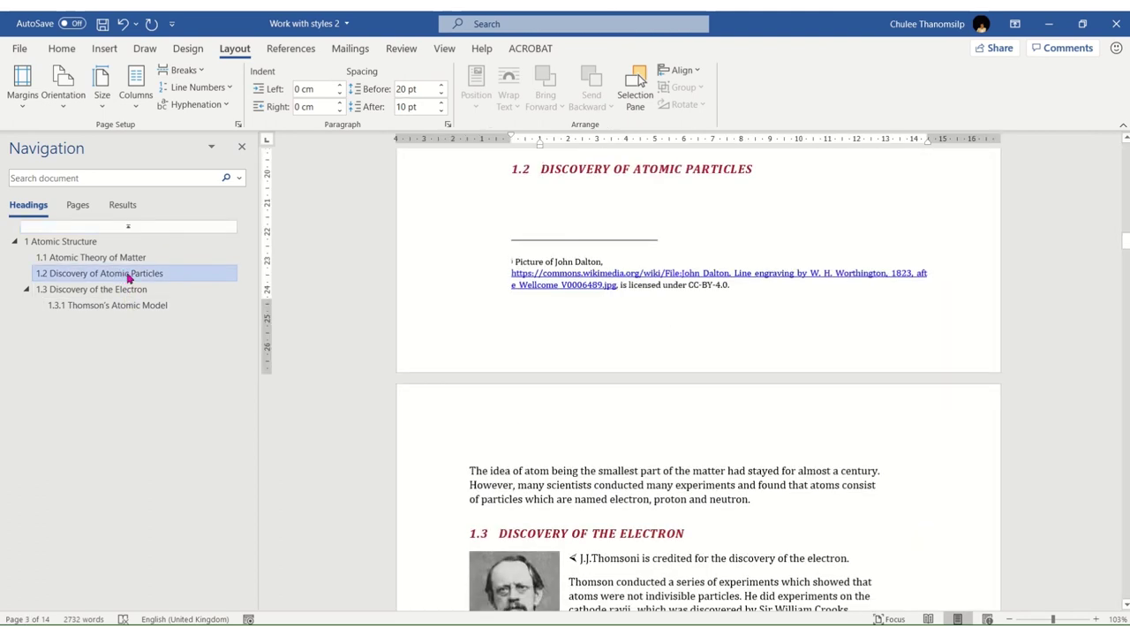
drag(129, 278, 138, 316)
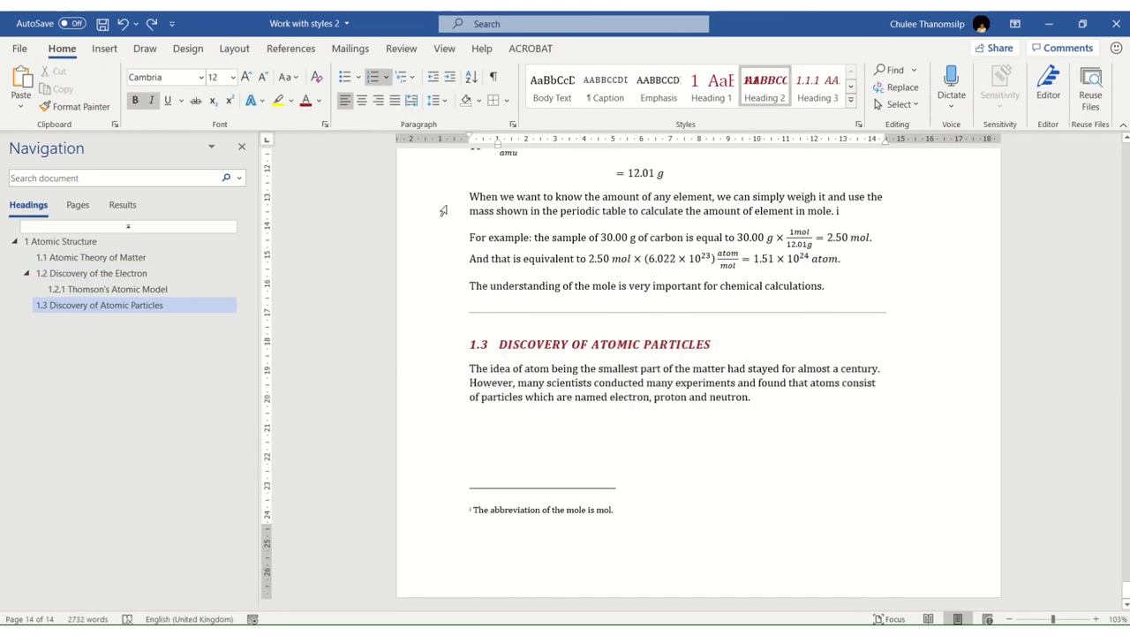
click(450, 78)
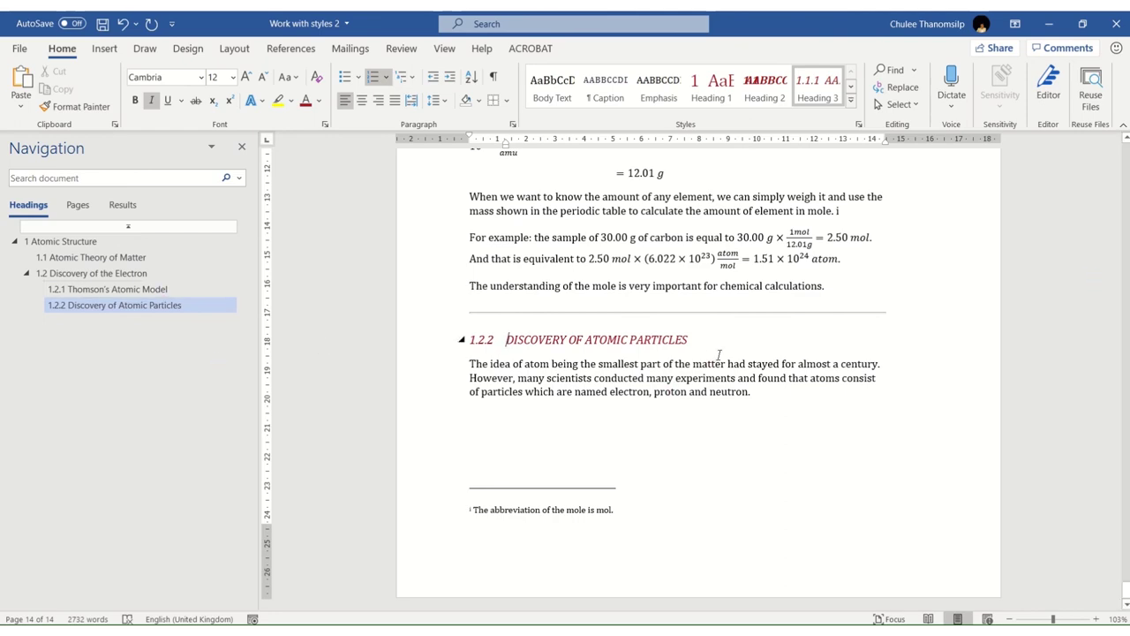
scroll(1031, 398, up, 5)
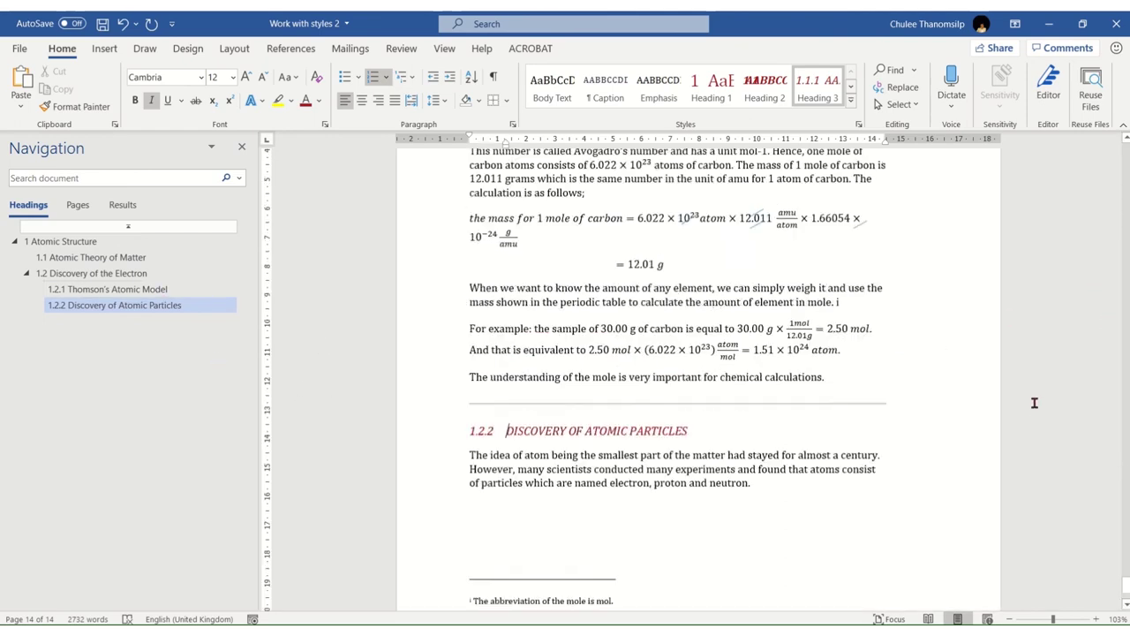
drag(1125, 587, 1126, 152)
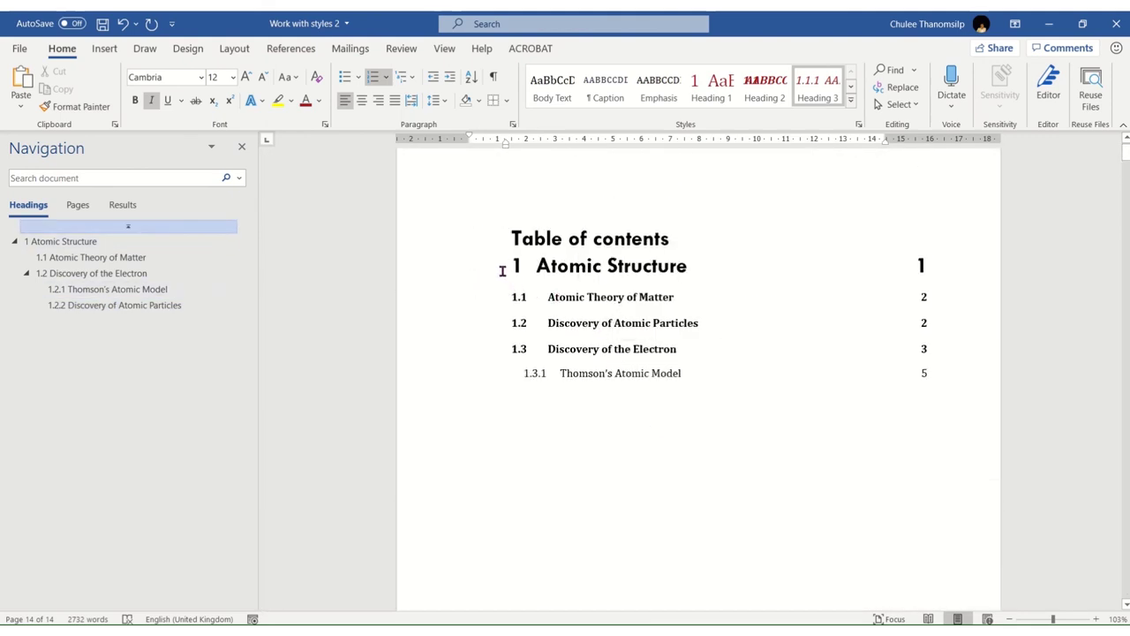
Step: Update the entire table of contents to reflect the new section order
drag(504, 269, 554, 283)
click(536, 275)
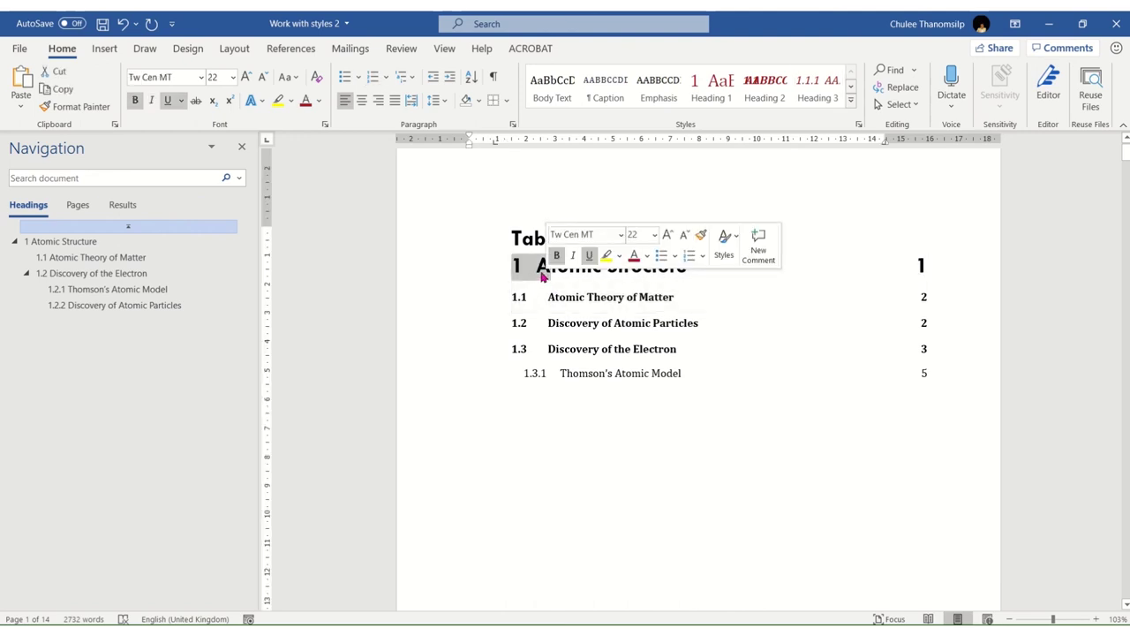
right_click(535, 275)
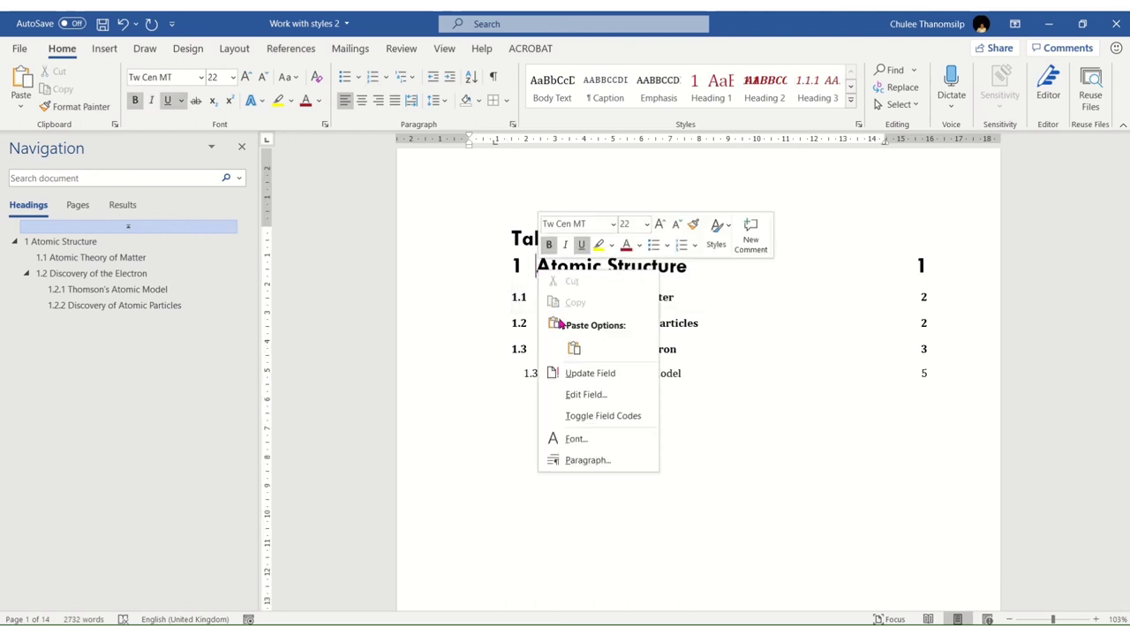
click(587, 375)
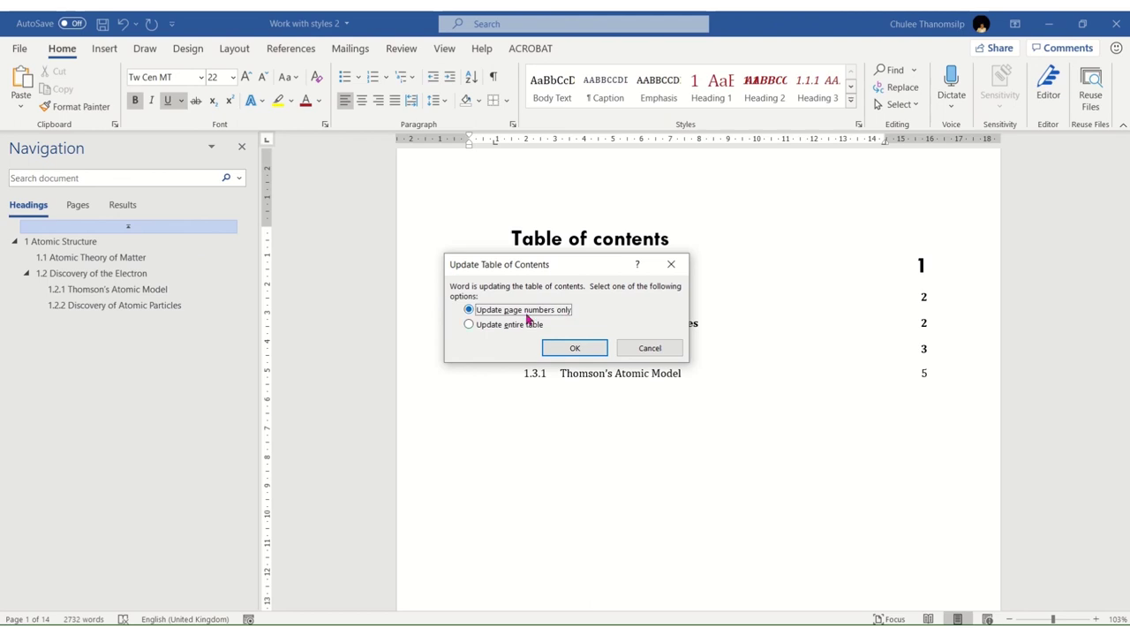
click(475, 326)
click(556, 347)
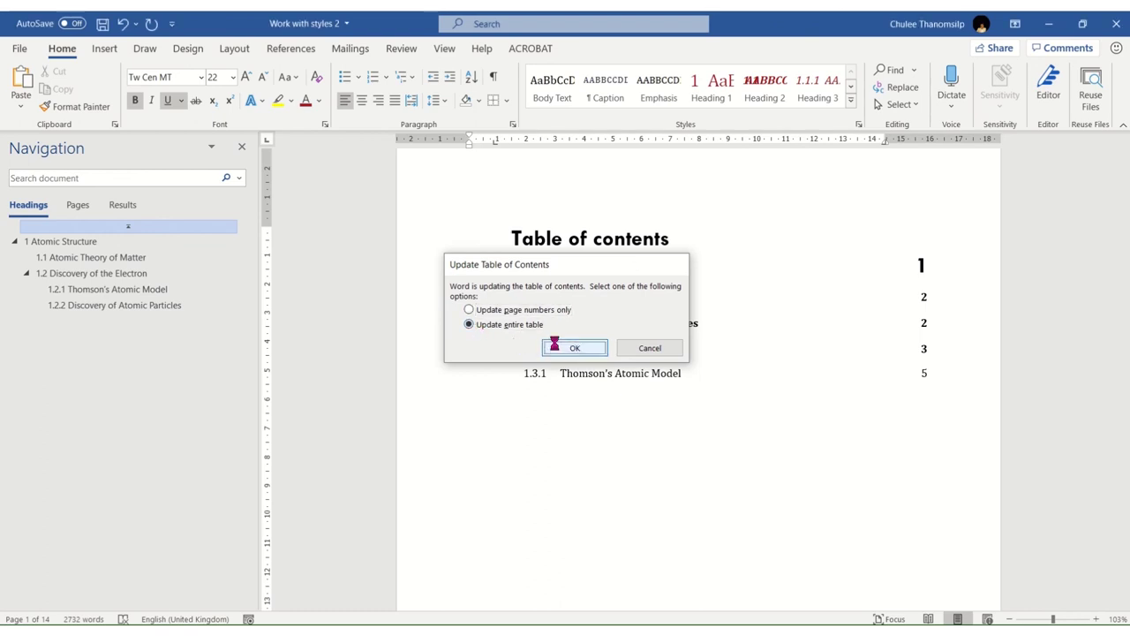